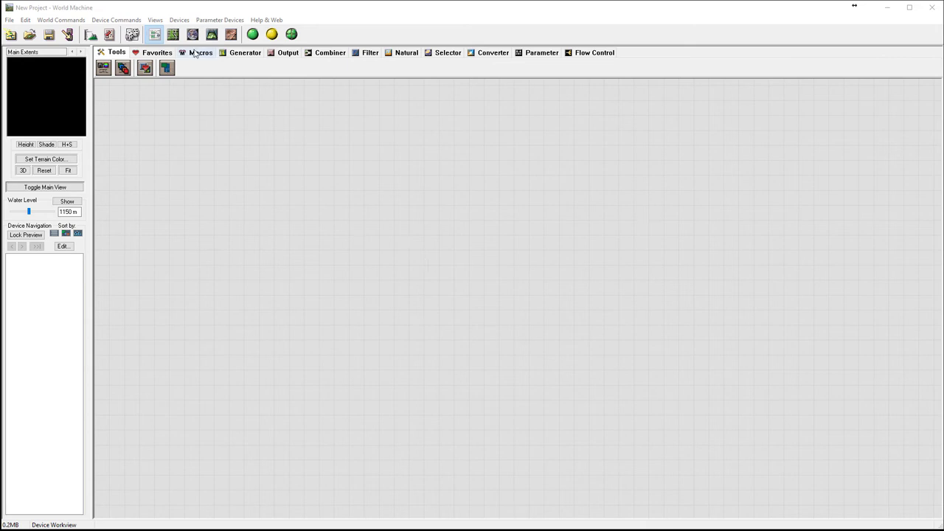
Step: Place a Voronoi generator on the device graph
{"action": "left_click", "coordinate": [244, 53]}
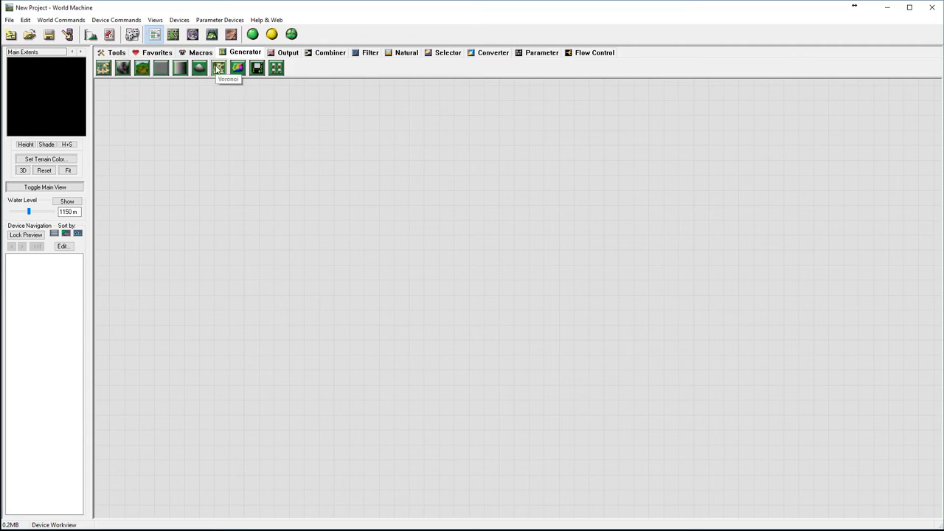
{"action": "left_click", "coordinate": [218, 68]}
{"action": "left_click", "coordinate": [269, 183]}
{"action": "left_click", "coordinate": [254, 191]}
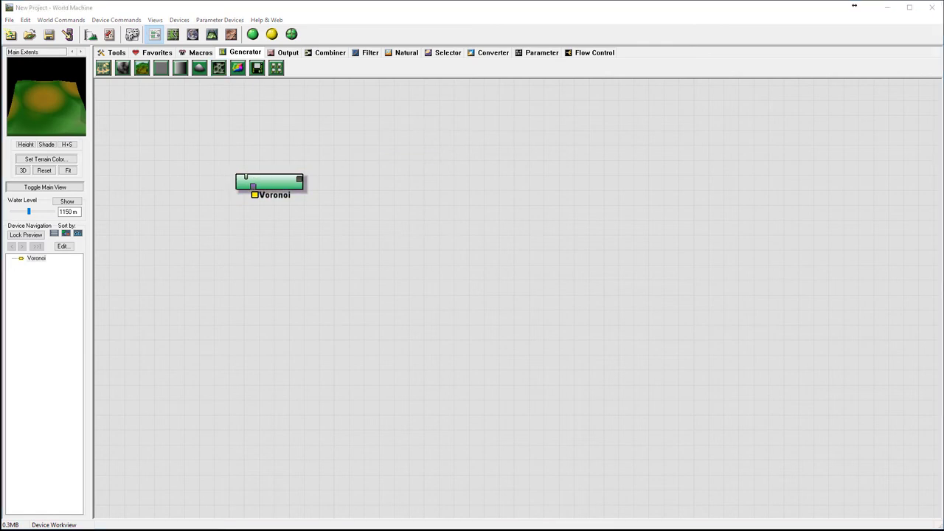
Step: Shrink the Voronoi cell scale from 8 km to about 2.06 km
{"action": "left_click", "coordinate": [273, 188]}
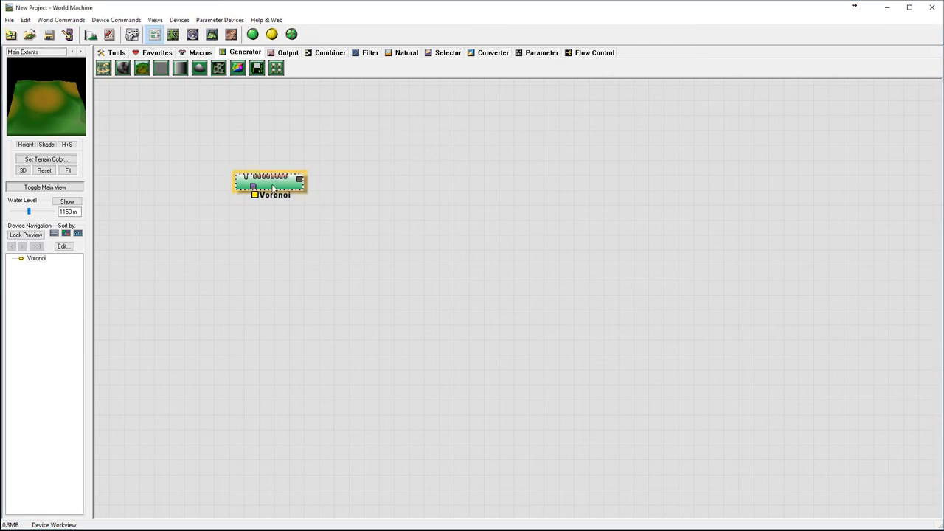
{"action": "double_click", "coordinate": [273, 188]}
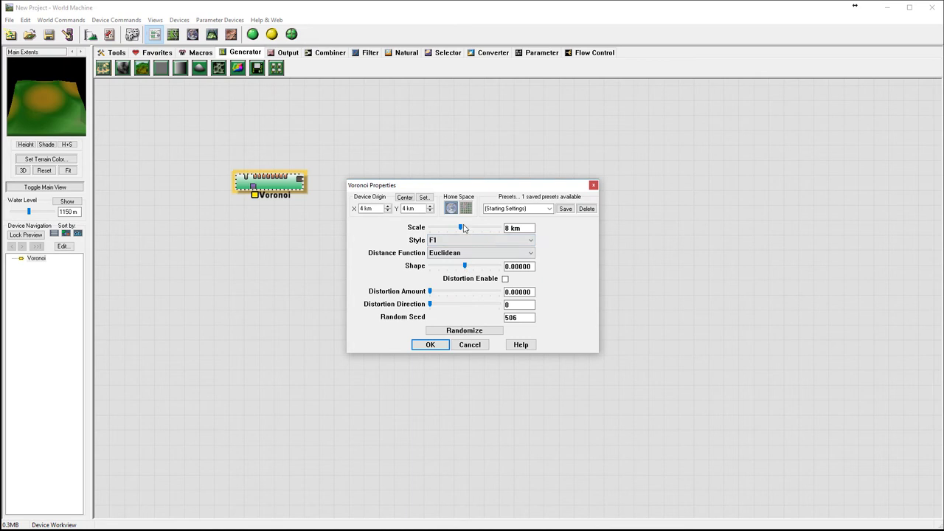
{"action": "left_click_drag", "start_coordinate": [462, 227], "coordinate": [448, 227]}
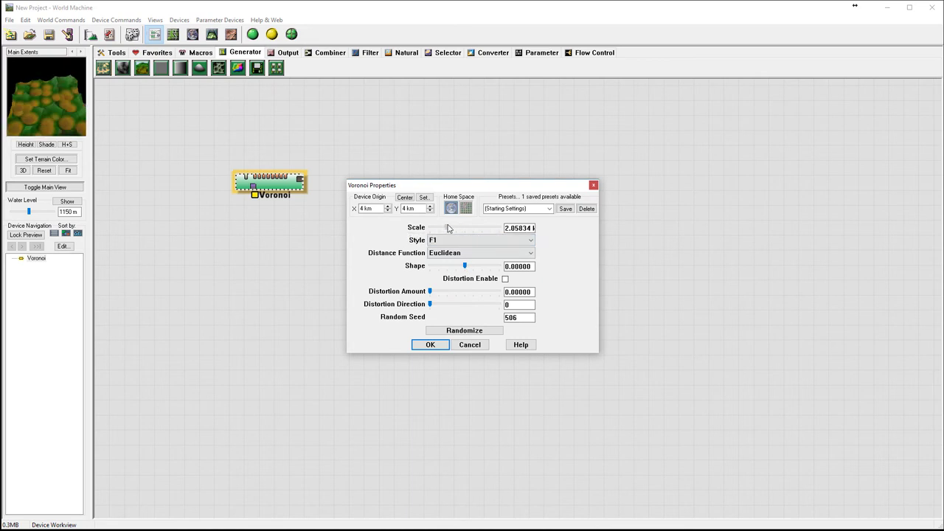
{"action": "left_click", "coordinate": [430, 344]}
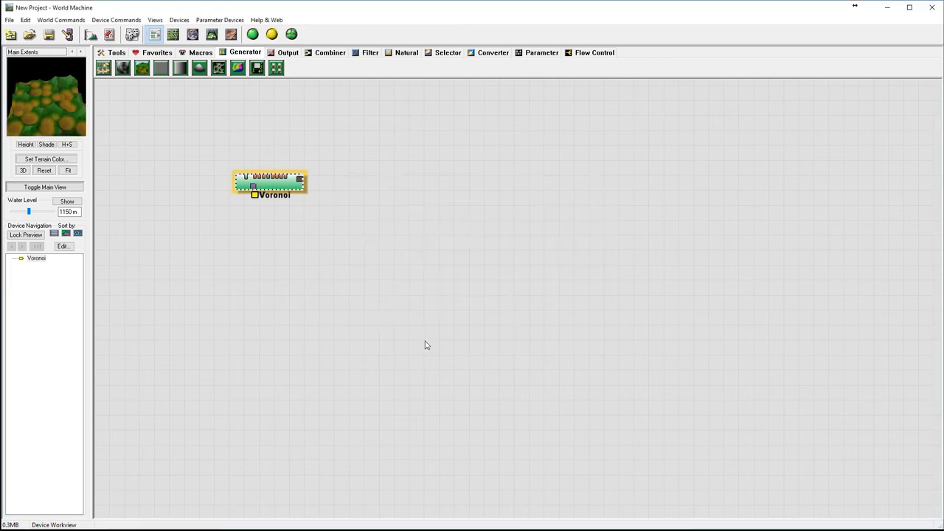
Step: Inspect the Voronoi terrain in 3D View from oblique and overhead angles
{"action": "left_click", "coordinate": [214, 34]}
{"action": "left_click_drag", "start_coordinate": [539, 329], "coordinate": [534, 417]}
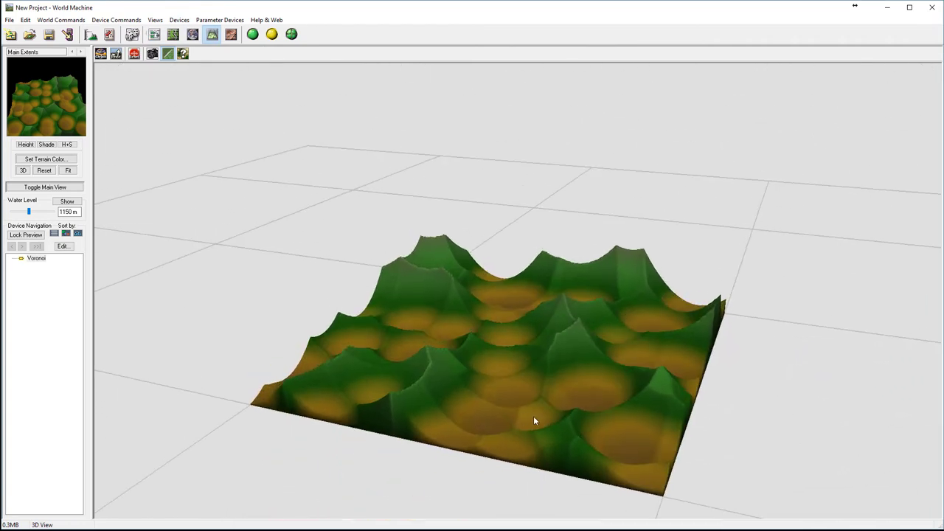
{"action": "left_click_drag", "start_coordinate": [614, 387], "coordinate": [536, 376]}
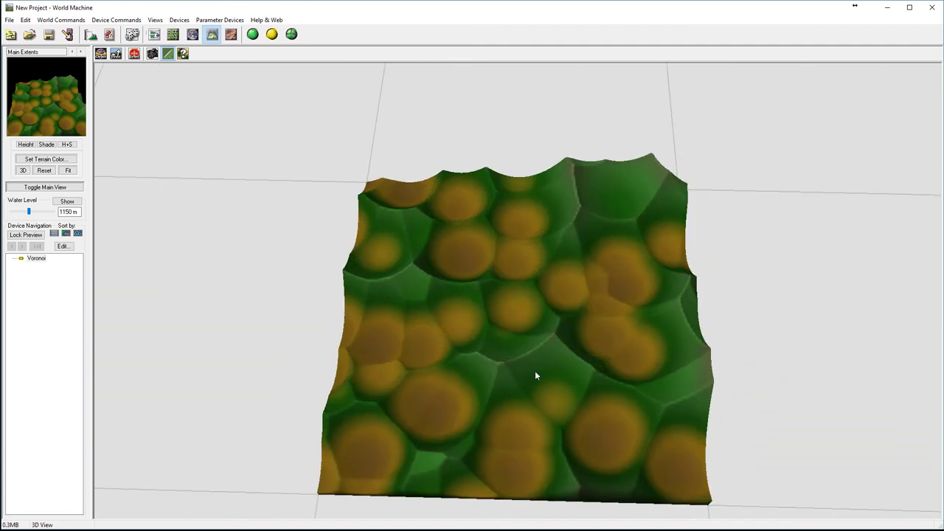
{"action": "left_click_drag", "start_coordinate": [541, 296], "coordinate": [539, 251]}
Step: Reduce the Voronoi scale further to about 1.25 km and move its node lower
{"action": "left_click", "coordinate": [154, 34]}
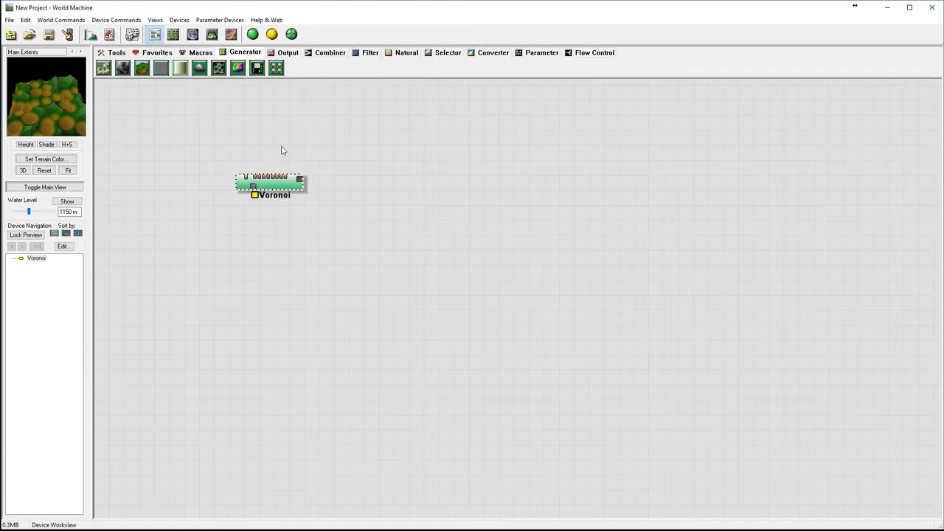
{"action": "left_click_drag", "start_coordinate": [283, 190], "coordinate": [309, 234]}
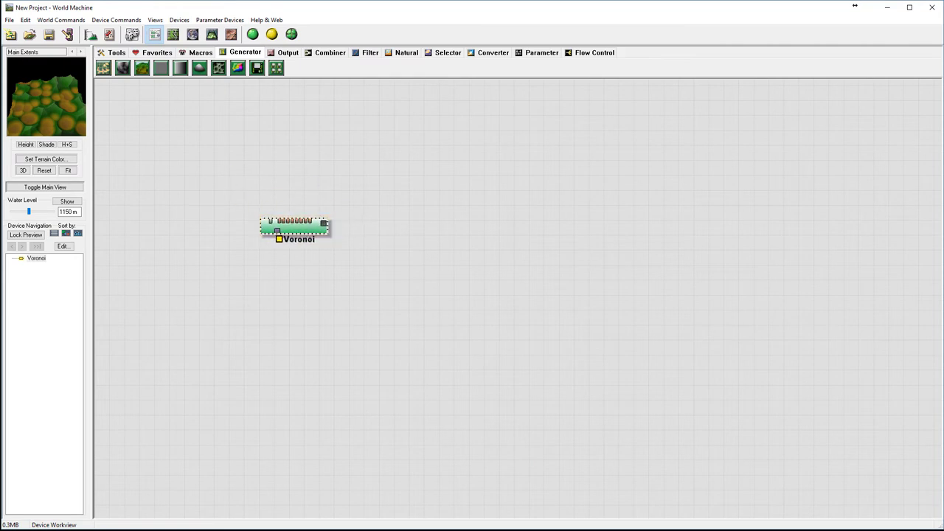
{"action": "double_click", "coordinate": [314, 222]}
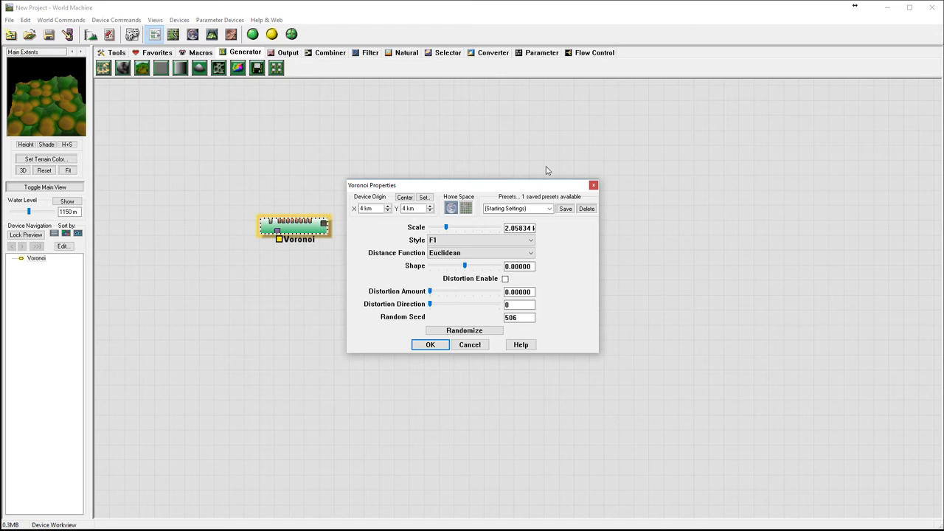
{"action": "left_click_drag", "start_coordinate": [546, 185], "coordinate": [571, 137]}
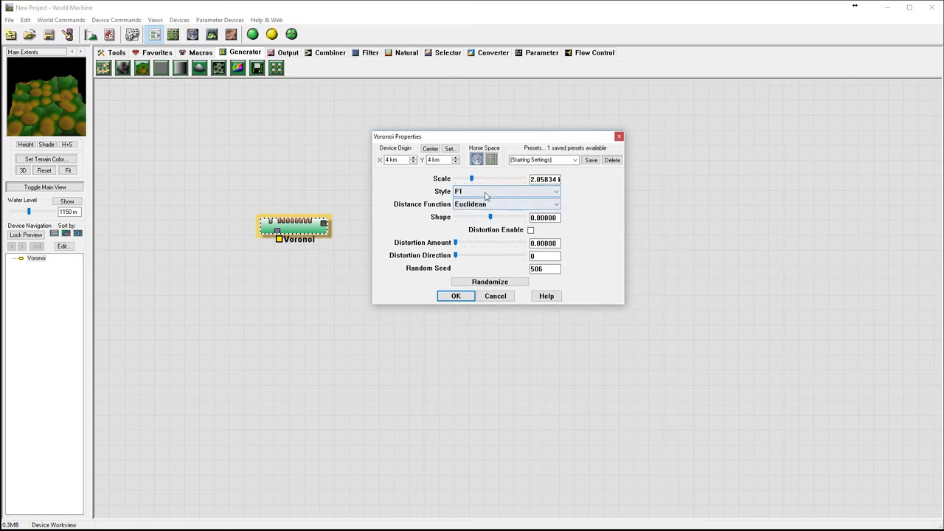
{"action": "left_click_drag", "start_coordinate": [472, 180], "coordinate": [467, 181]}
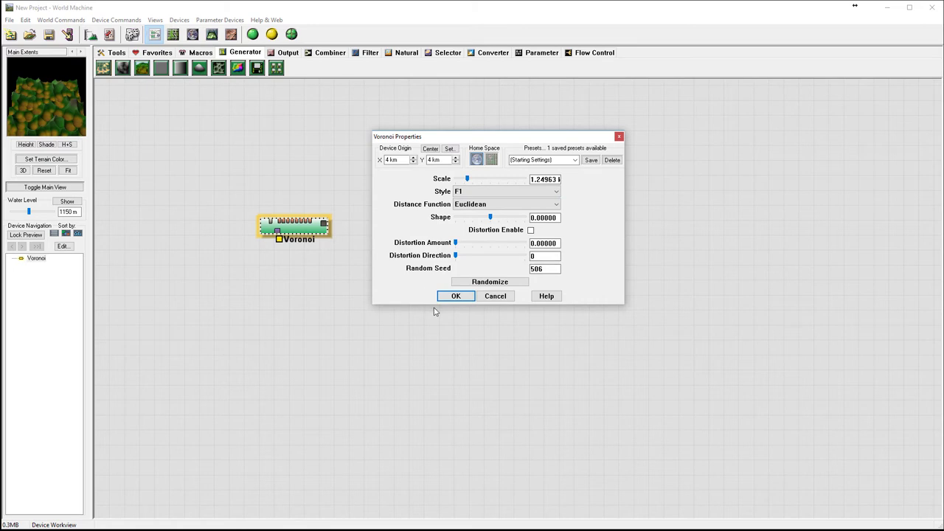
{"action": "left_click", "coordinate": [453, 297]}
{"action": "left_click_drag", "start_coordinate": [269, 223], "coordinate": [281, 308]}
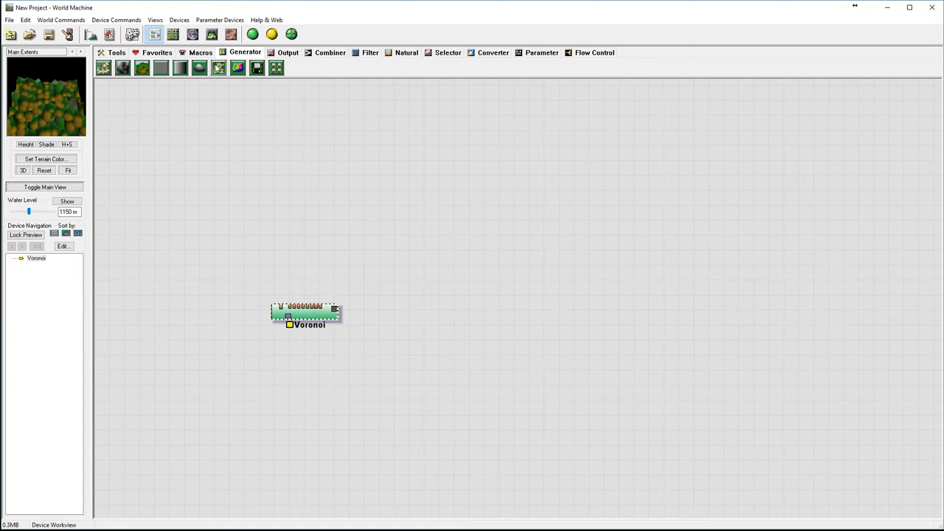
{"action": "left_click", "coordinate": [218, 67]}
Step: Place a second Voronoi above the first, with Scale about 2.88 km and Shape -1.625
{"action": "left_click", "coordinate": [309, 270]}
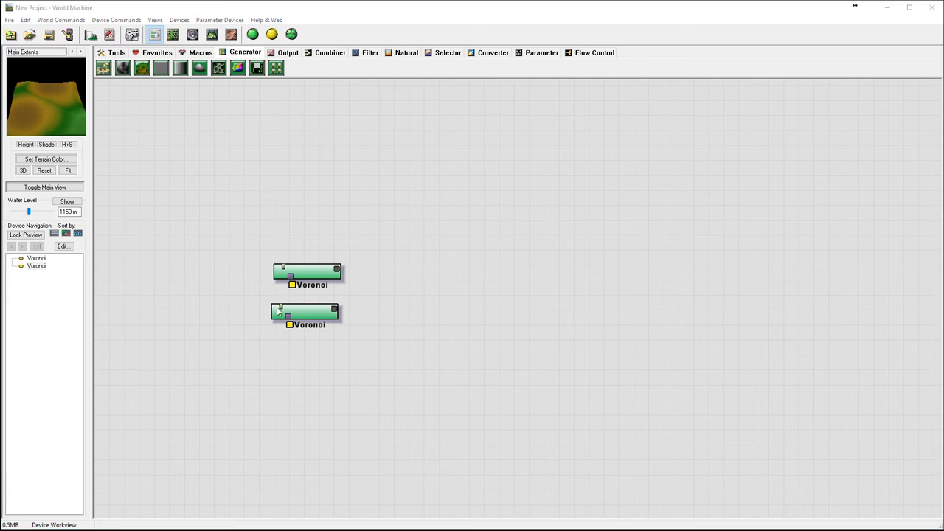
{"action": "double_click", "coordinate": [309, 272]}
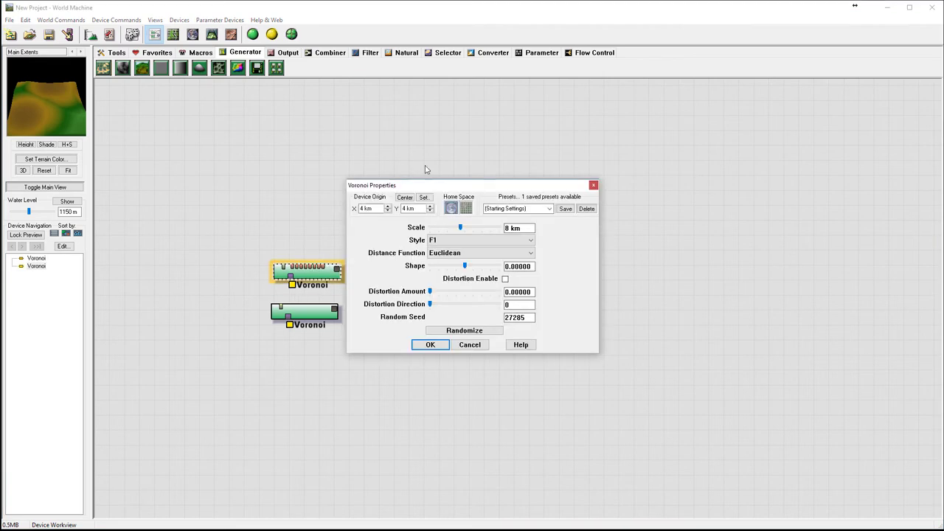
{"action": "left_click_drag", "start_coordinate": [457, 229], "coordinate": [452, 230]}
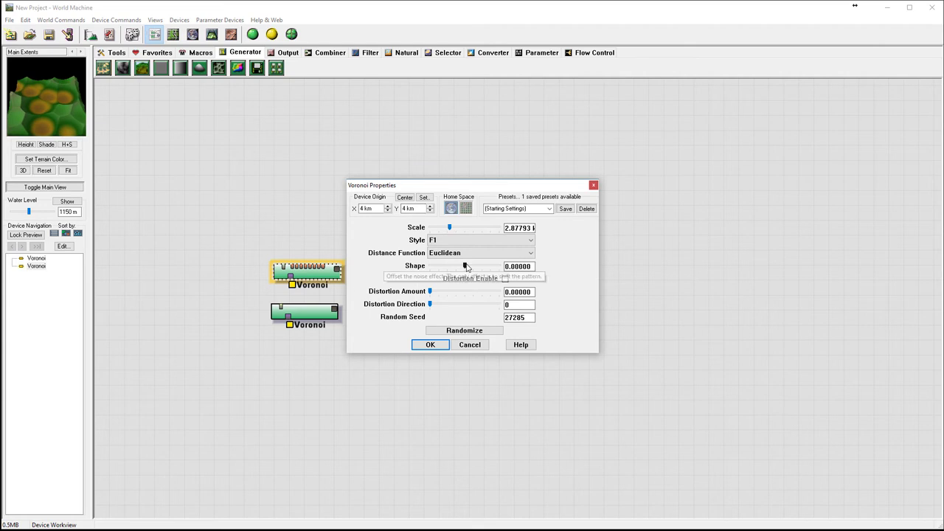
{"action": "mouse_move", "coordinate": [443, 269]}
{"action": "left_mouse_down"}
{"action": "mouse_move", "coordinate": [452, 268]}
{"action": "mouse_move", "coordinate": [435, 266]}
{"action": "left_mouse_up"}
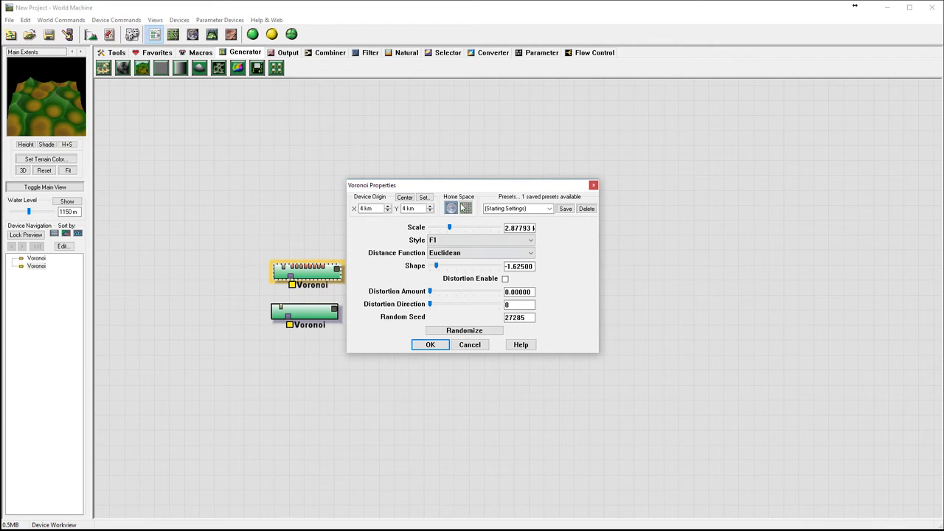
{"action": "left_click_drag", "start_coordinate": [485, 193], "coordinate": [548, 157]}
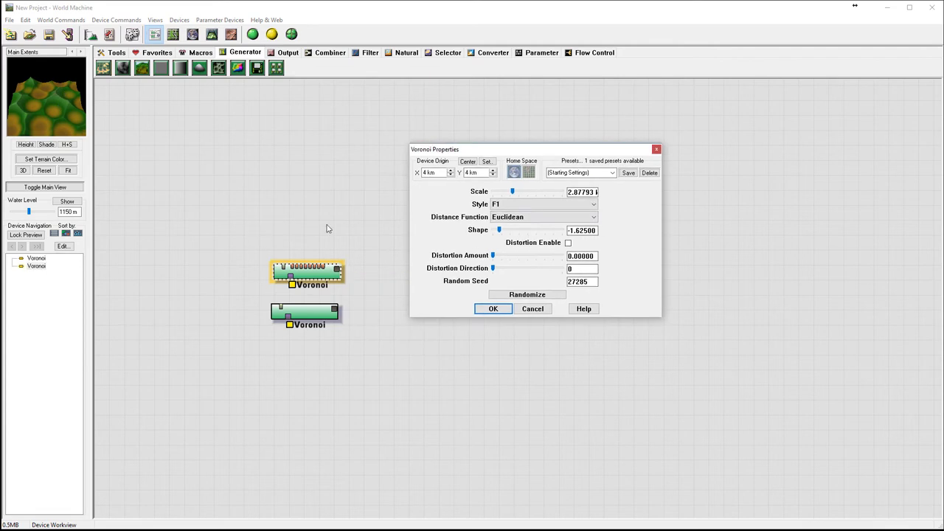
Step: Place a Combiner and wire both Voronoi outputs into its two inputs
{"action": "left_click", "coordinate": [498, 312]}
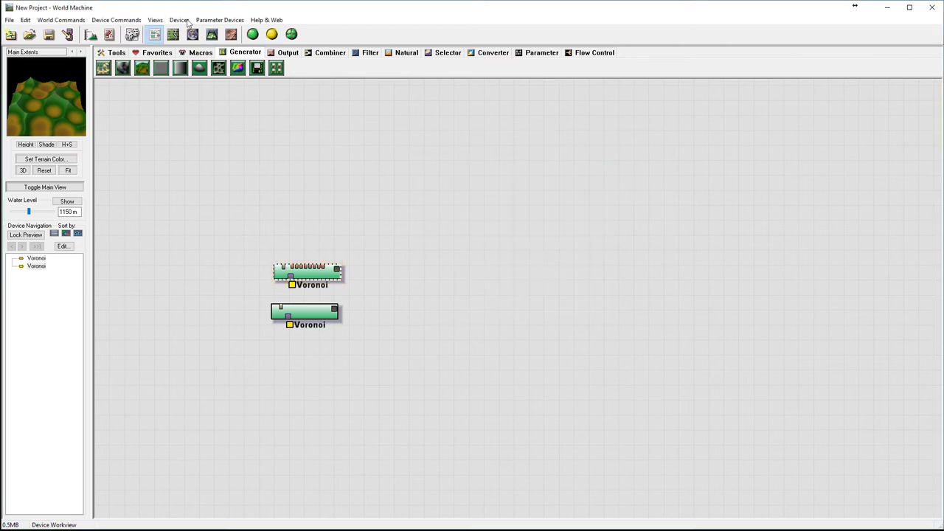
{"action": "left_click", "coordinate": [322, 54]}
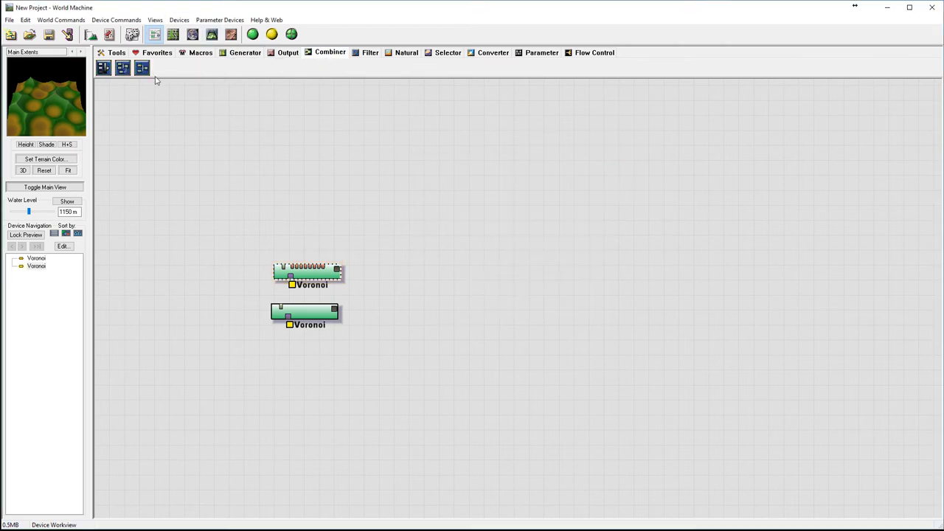
{"action": "left_click", "coordinate": [142, 68]}
{"action": "left_click", "coordinate": [405, 289]}
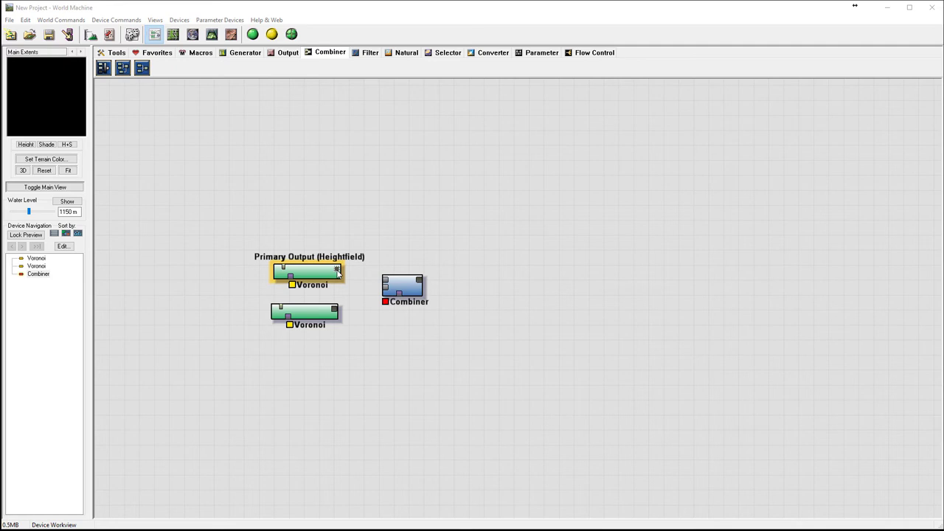
{"action": "left_click_drag", "start_coordinate": [336, 270], "coordinate": [385, 281]}
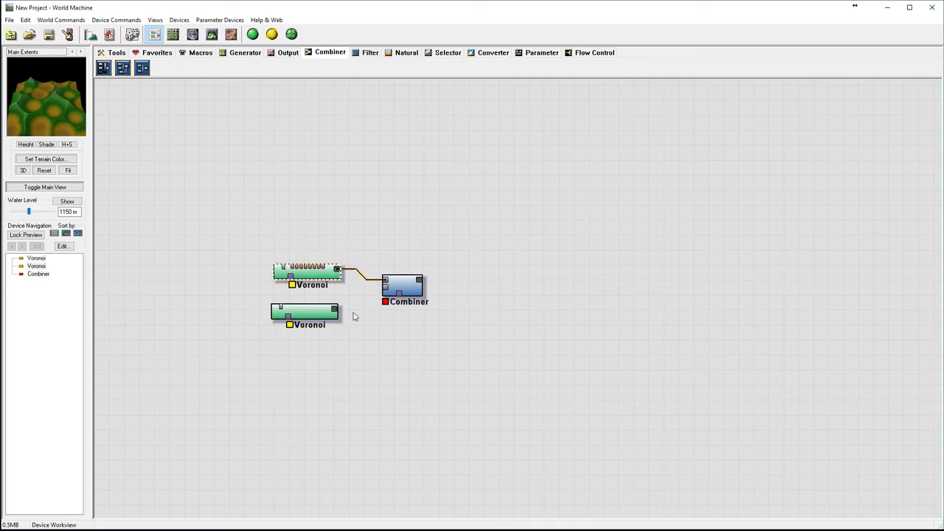
{"action": "left_click_drag", "start_coordinate": [336, 309], "coordinate": [386, 287]}
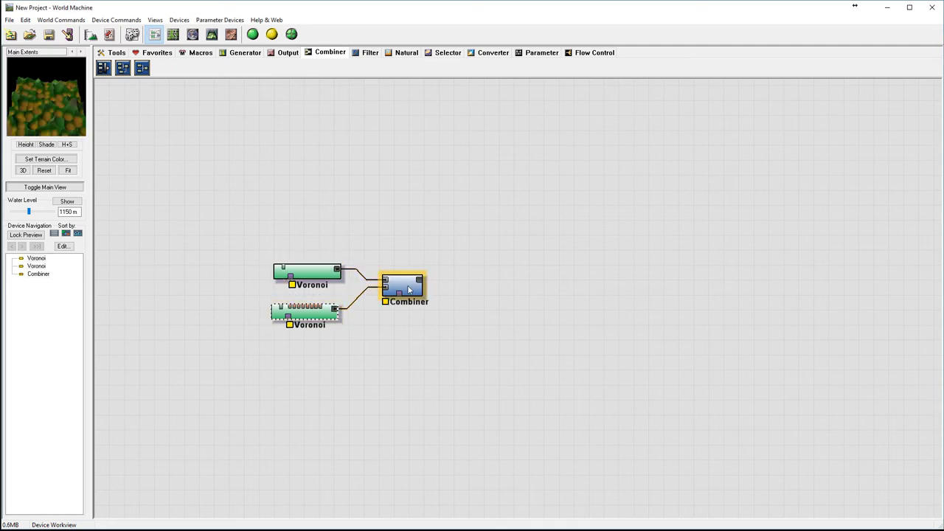
Step: Set the Combiner method to Min with strength 1.0
{"action": "double_click", "coordinate": [410, 290]}
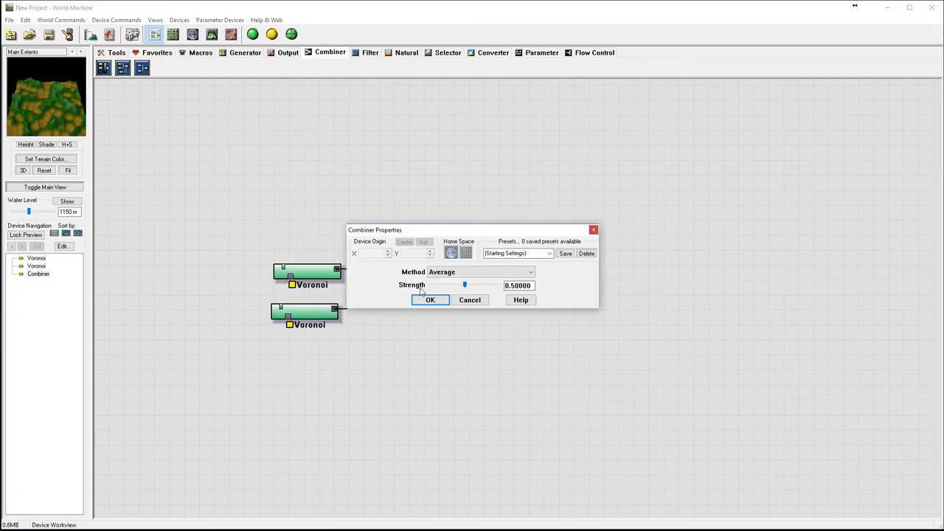
{"action": "left_click", "coordinate": [480, 272]}
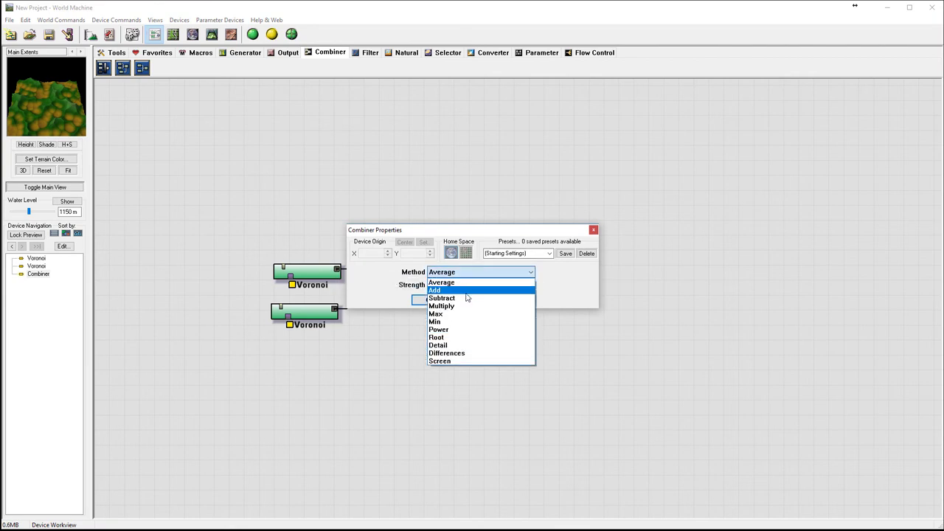
{"action": "left_click", "coordinate": [466, 322]}
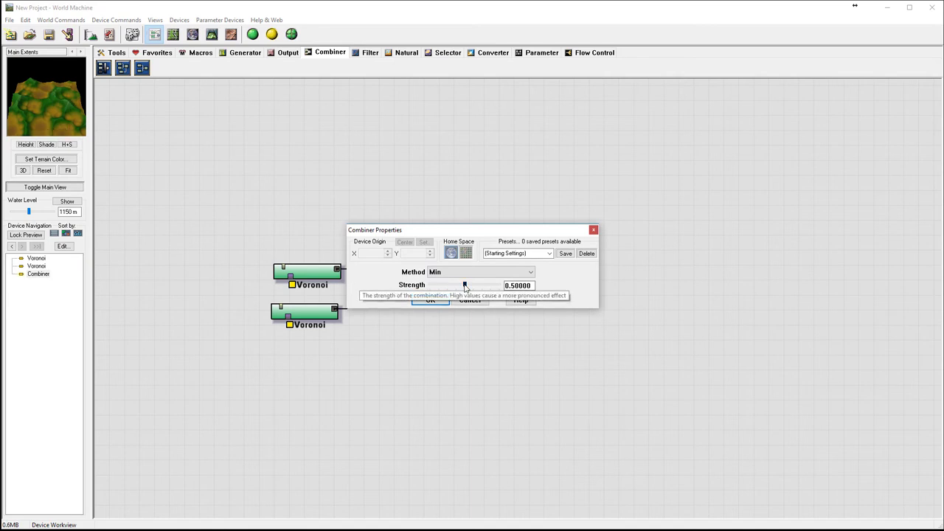
{"action": "left_click_drag", "start_coordinate": [465, 284], "coordinate": [501, 286]}
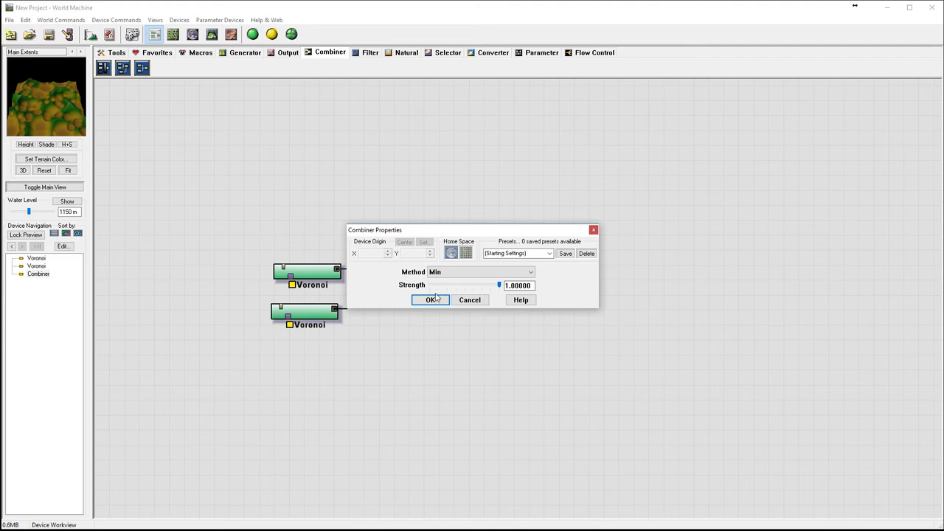
{"action": "left_click", "coordinate": [430, 299]}
Step: Build the combined terrain, orbit it in 3D, then return to the graph
{"action": "left_click", "coordinate": [211, 35]}
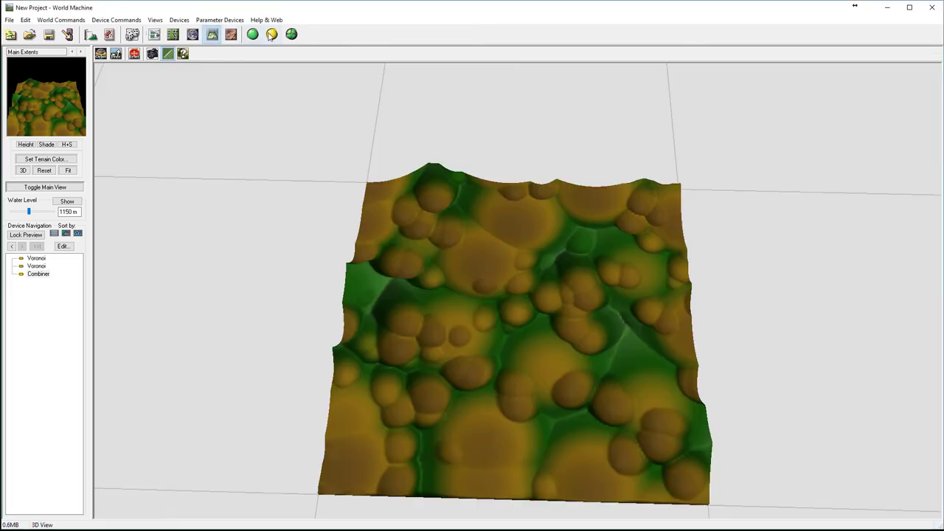
{"action": "left_click", "coordinate": [271, 34]}
{"action": "left_click_drag", "start_coordinate": [472, 279], "coordinate": [495, 269]}
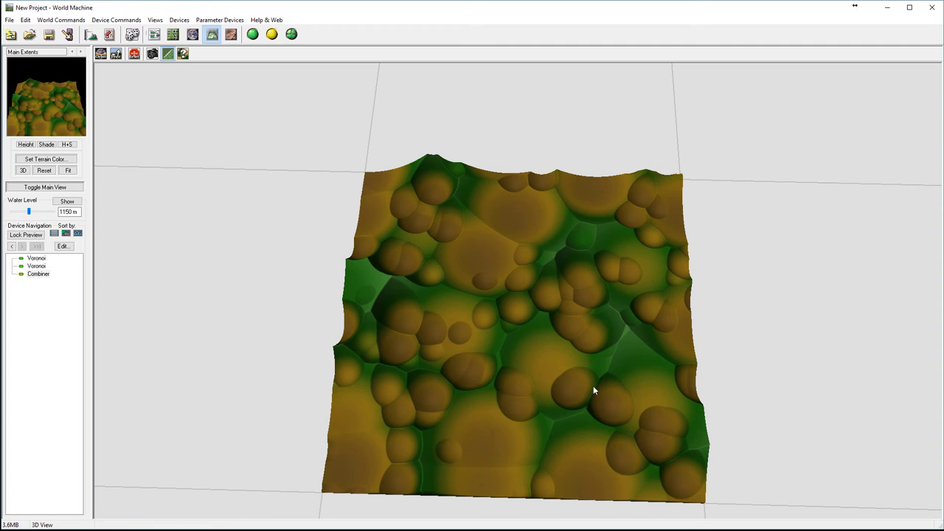
{"action": "left_click_drag", "start_coordinate": [593, 390], "coordinate": [603, 368]}
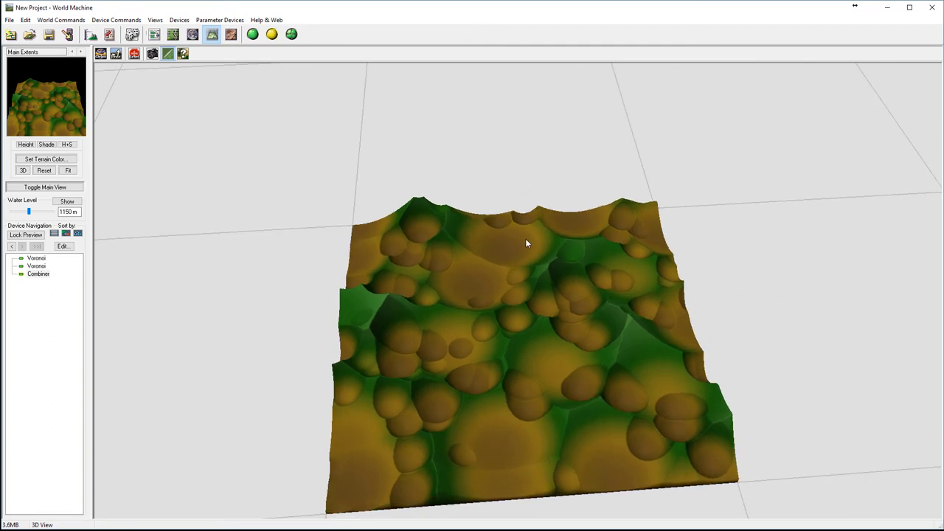
{"action": "left_click_drag", "start_coordinate": [541, 341], "coordinate": [480, 277]}
{"action": "left_click", "coordinate": [154, 34]}
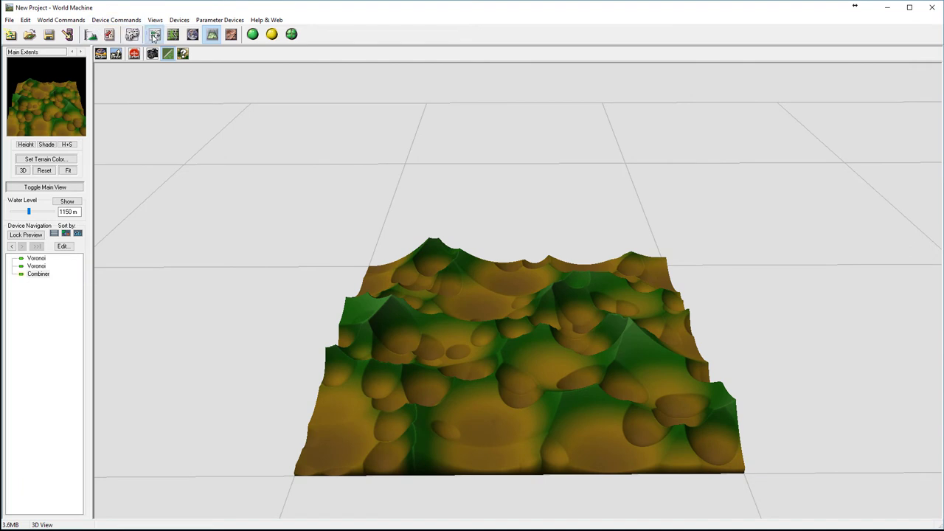
{"action": "left_click", "coordinate": [315, 277]}
Step: Preview the bottom Voronoi, top Voronoi and Combiner output, then nudge the Combiner left
{"action": "left_click", "coordinate": [312, 317]}
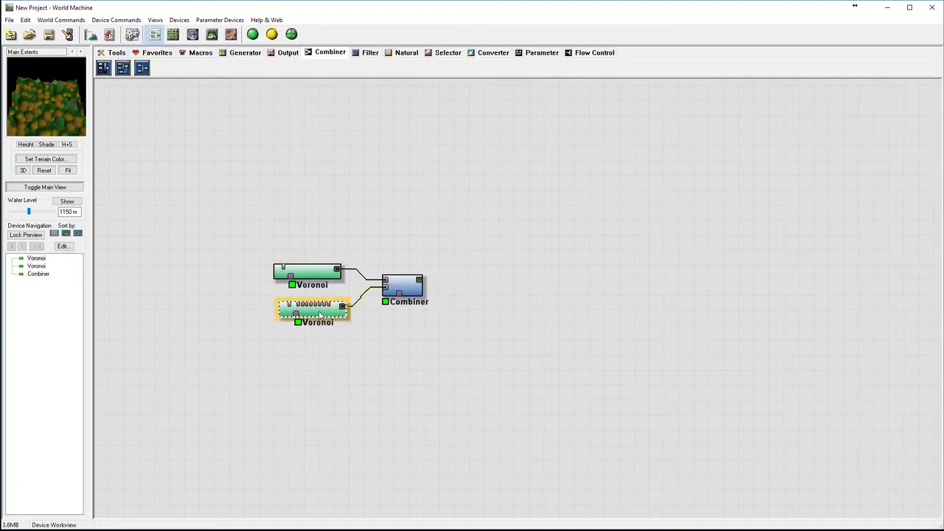
{"action": "left_click", "coordinate": [317, 277]}
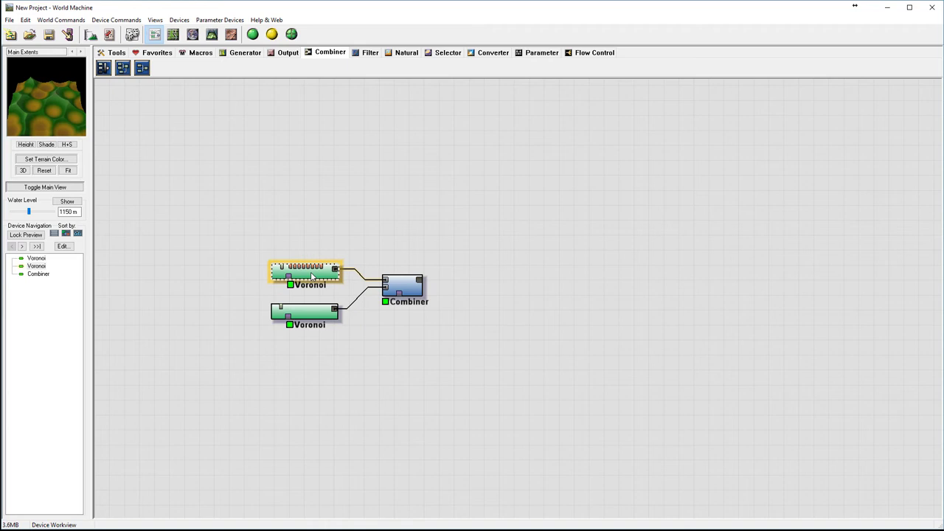
{"action": "left_click", "coordinate": [407, 288]}
{"action": "left_click_drag", "start_coordinate": [406, 289], "coordinate": [398, 289]}
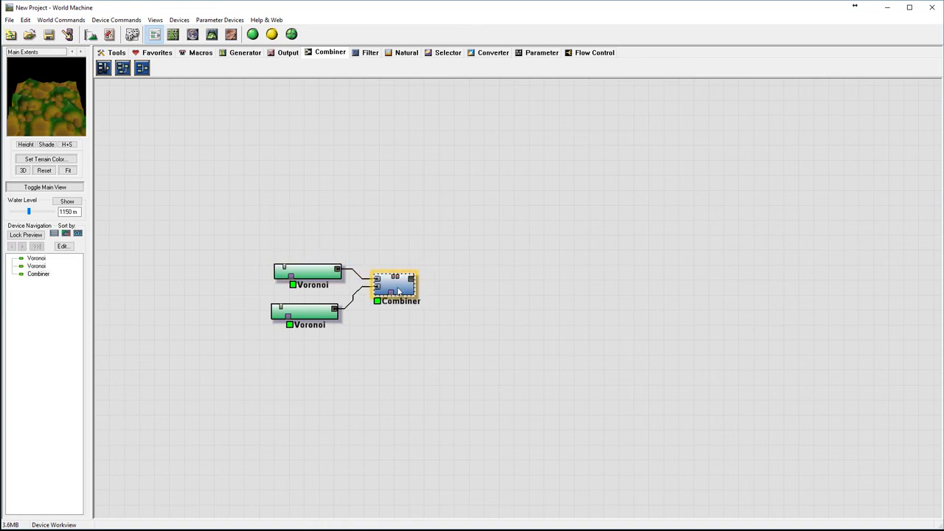
Step: Place a Clamp right of the Combiner and wire the Combiner's output into it
{"action": "left_click", "coordinate": [366, 53]}
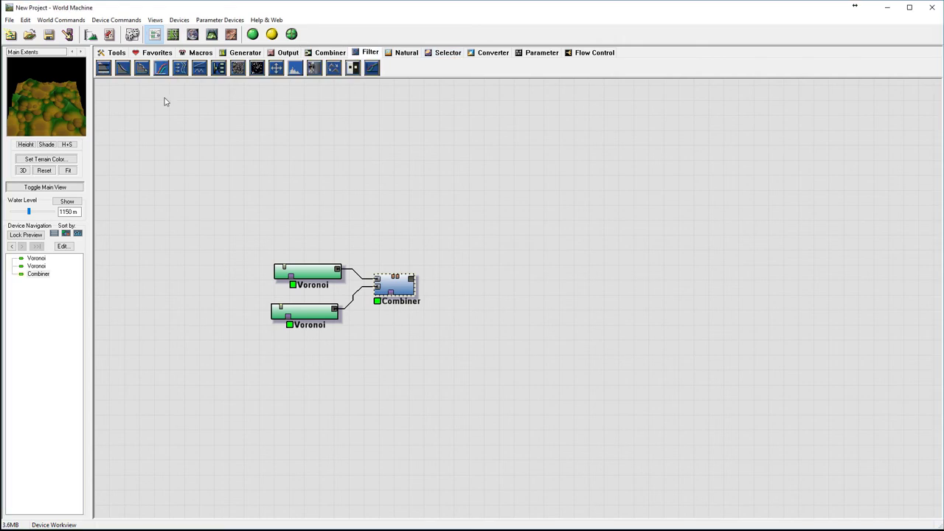
{"action": "left_click", "coordinate": [104, 70]}
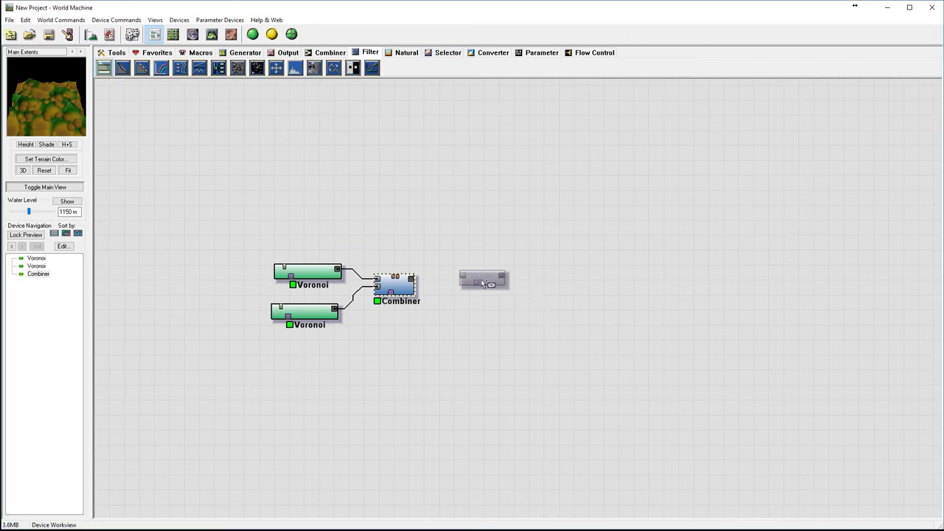
{"action": "left_click", "coordinate": [486, 288]}
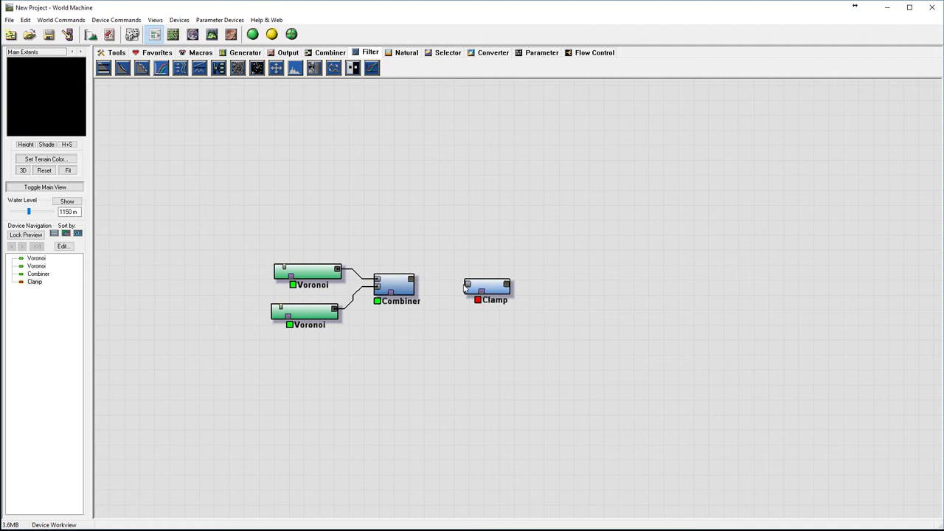
{"action": "left_click_drag", "start_coordinate": [466, 284], "coordinate": [410, 279]}
{"action": "left_click", "coordinate": [494, 290]}
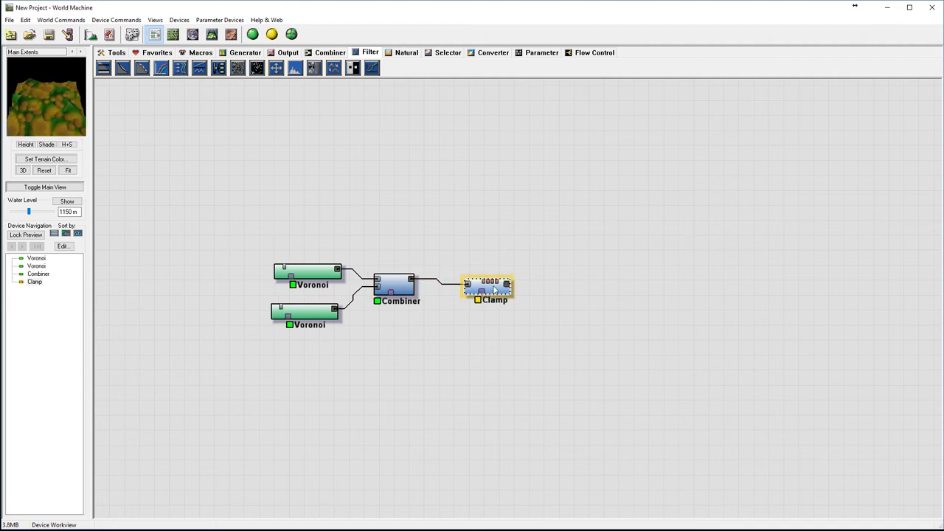
Step: Set the Clamp to Clip with heights limited to 26.25–525 m
{"action": "double_click", "coordinate": [490, 292]}
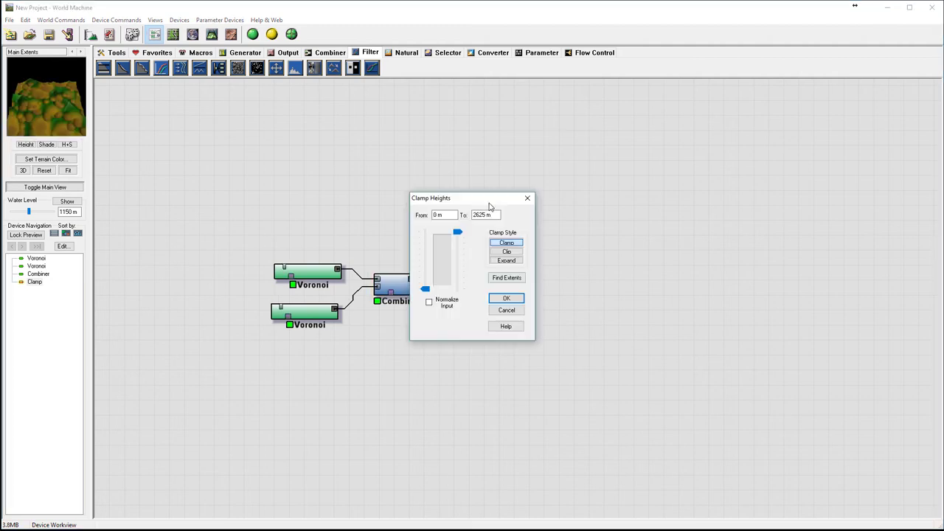
{"action": "left_click", "coordinate": [506, 251]}
{"action": "left_click_drag", "start_coordinate": [457, 232], "coordinate": [457, 276]}
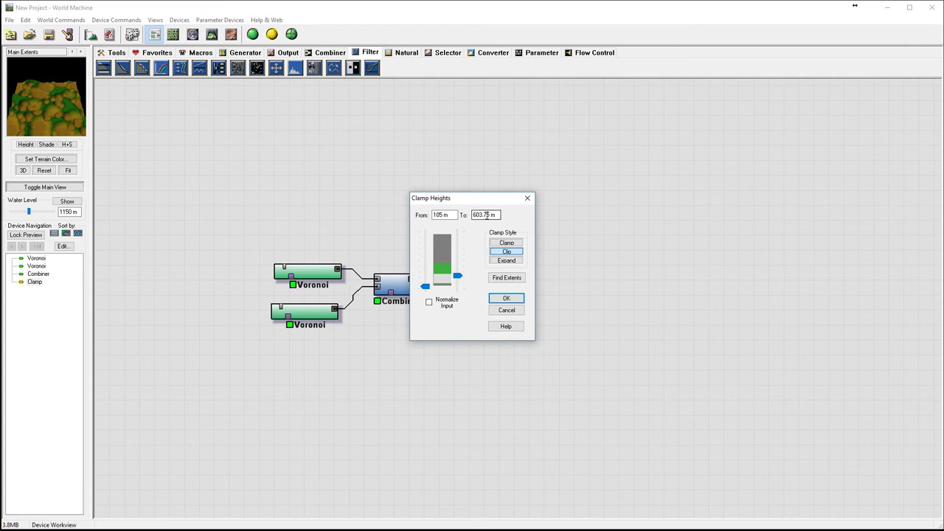
{"action": "left_click", "coordinate": [458, 277]}
{"action": "left_click_drag", "start_coordinate": [459, 277], "coordinate": [459, 280]}
{"action": "left_click_drag", "start_coordinate": [426, 290], "coordinate": [427, 292]}
{"action": "left_click_drag", "start_coordinate": [426, 292], "coordinate": [427, 292]}
{"action": "left_click", "coordinate": [517, 303]}
Step: Tilt the clipped crater terrain to a more top-down 3D angle, then return to the graph
{"action": "left_click", "coordinate": [212, 34]}
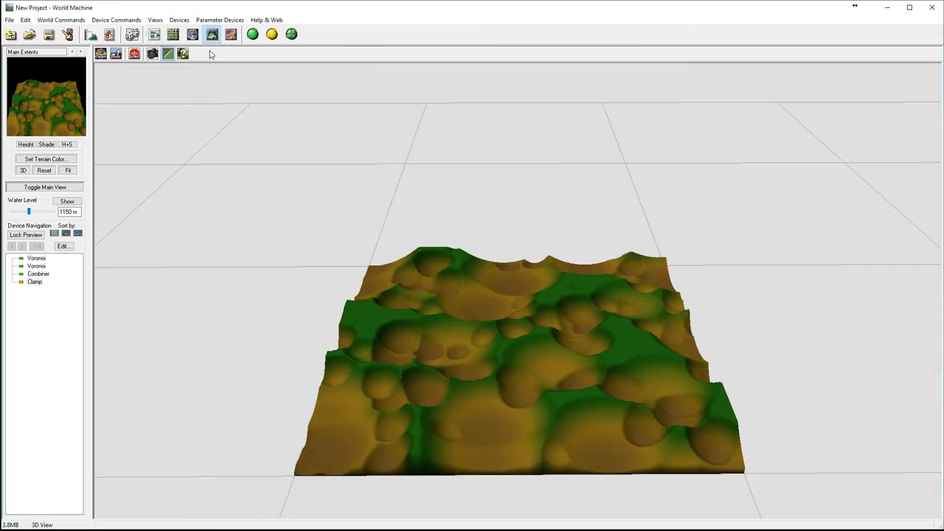
{"action": "left_click_drag", "start_coordinate": [544, 288], "coordinate": [471, 295]}
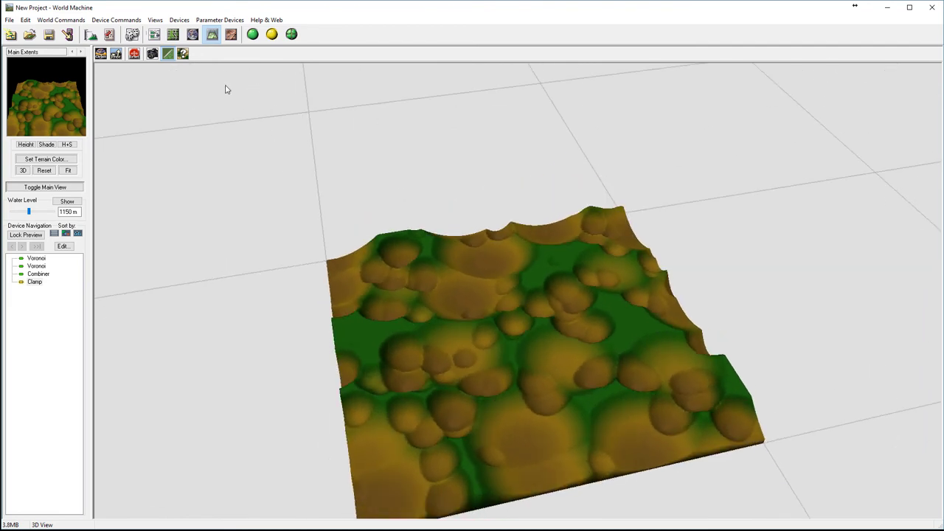
{"action": "left_click", "coordinate": [155, 36]}
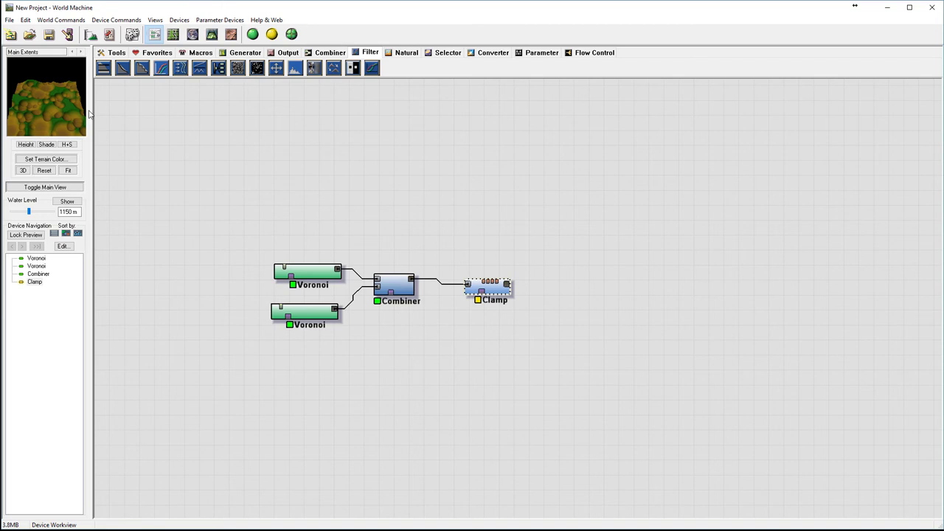
Step: Place a single Curves device right of the Clamp and connect the Clamp's output to it
{"action": "left_click", "coordinate": [162, 70]}
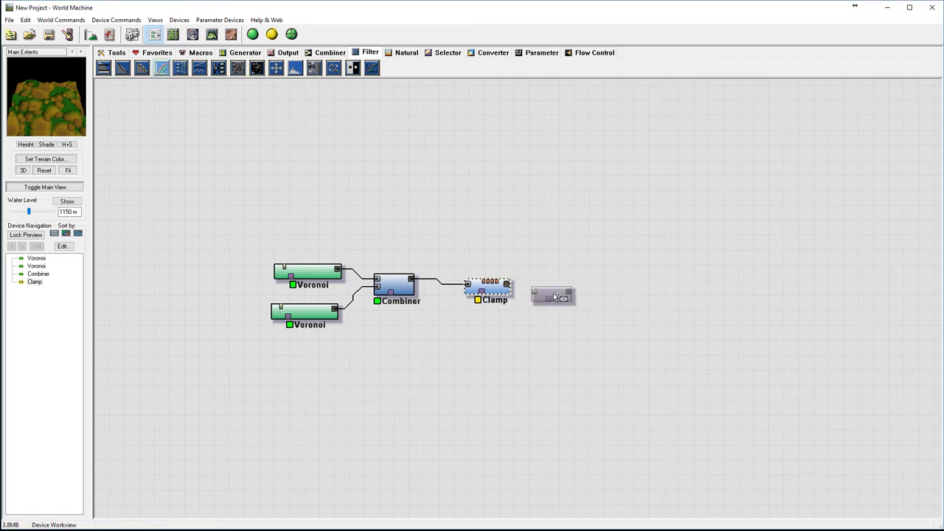
{"action": "left_click", "coordinate": [562, 292]}
{"action": "right_click", "coordinate": [566, 177]}
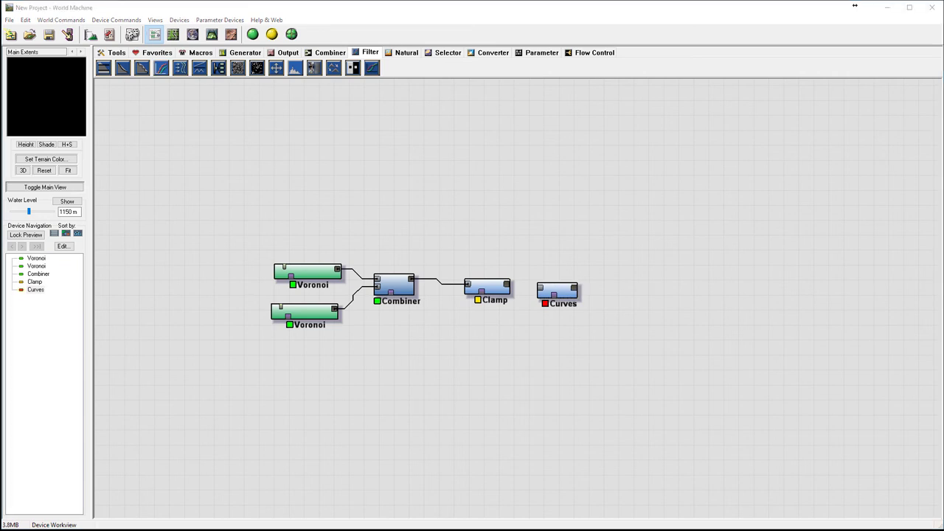
{"action": "left_click_drag", "start_coordinate": [540, 287], "coordinate": [507, 288]}
{"action": "left_click", "coordinate": [564, 295]}
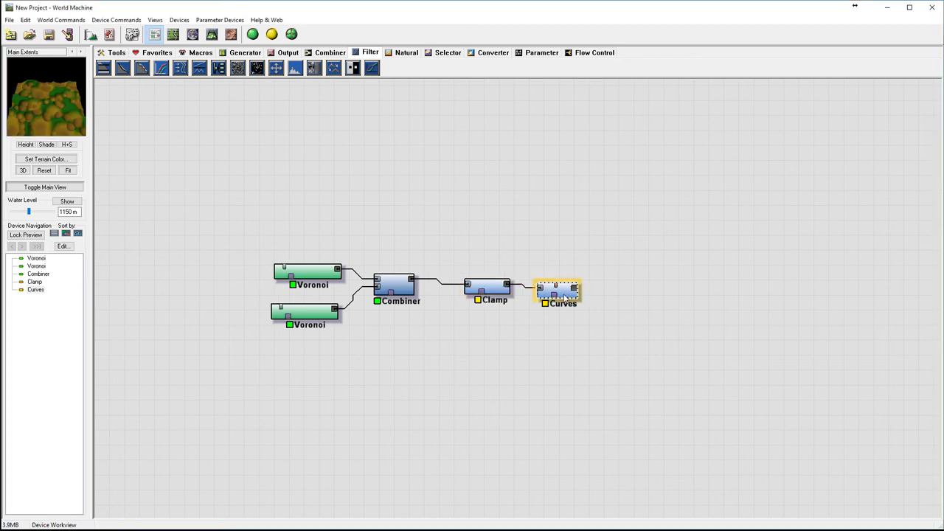
Step: Hand-draw a stepped, wavy height curve rising from bottom-left to top-right in Curves
{"action": "double_click", "coordinate": [565, 297]}
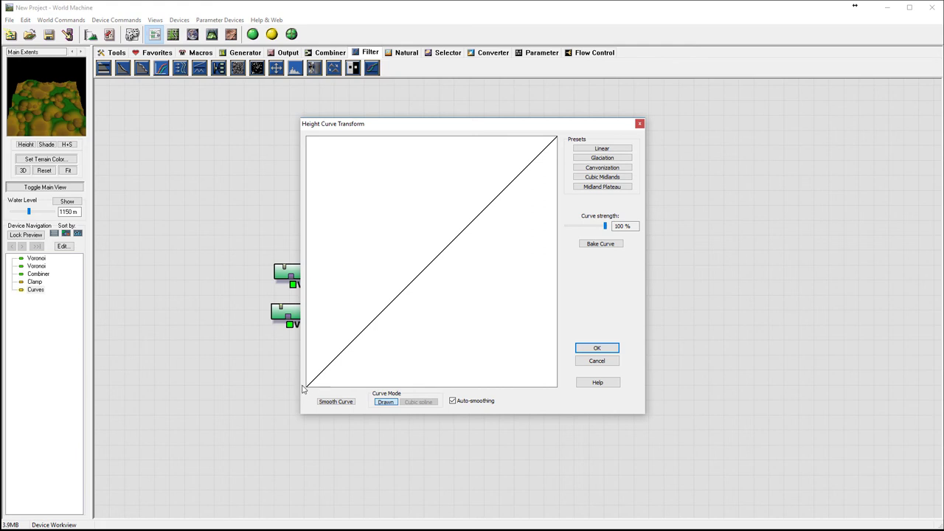
{"action": "mouse_move", "coordinate": [307, 387]}
{"action": "left_mouse_down"}
{"action": "mouse_move", "coordinate": [350, 342]}
{"action": "mouse_move", "coordinate": [376, 357]}
{"action": "mouse_move", "coordinate": [417, 272]}
{"action": "mouse_move", "coordinate": [432, 259]}
{"action": "mouse_move", "coordinate": [448, 266]}
{"action": "mouse_move", "coordinate": [492, 231]}
{"action": "left_mouse_up"}
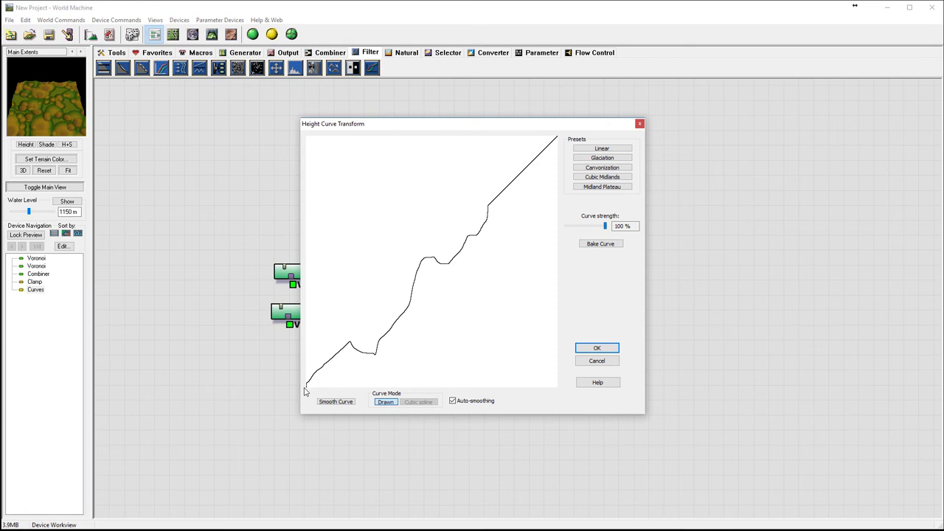
{"action": "mouse_move", "coordinate": [305, 391]}
{"action": "left_mouse_down"}
{"action": "mouse_move", "coordinate": [359, 360]}
{"action": "mouse_move", "coordinate": [312, 373]}
{"action": "mouse_move", "coordinate": [306, 392]}
{"action": "mouse_move", "coordinate": [345, 338]}
{"action": "mouse_move", "coordinate": [351, 351]}
{"action": "mouse_move", "coordinate": [391, 337]}
{"action": "mouse_move", "coordinate": [413, 275]}
{"action": "mouse_move", "coordinate": [418, 220]}
{"action": "mouse_move", "coordinate": [455, 268]}
{"action": "mouse_move", "coordinate": [479, 241]}
{"action": "mouse_move", "coordinate": [480, 218]}
{"action": "mouse_move", "coordinate": [513, 203]}
{"action": "mouse_move", "coordinate": [530, 149]}
{"action": "mouse_move", "coordinate": [578, 137]}
{"action": "left_mouse_up"}
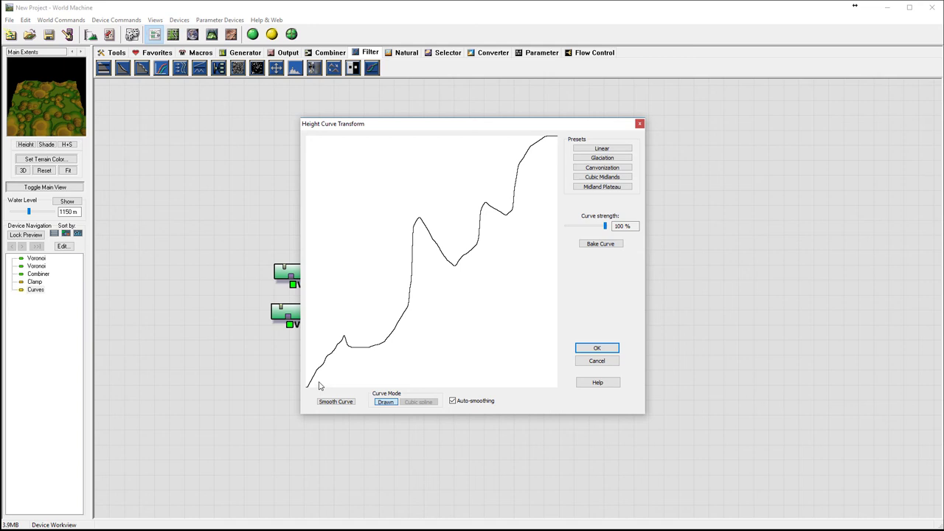
{"action": "mouse_move", "coordinate": [307, 392]}
{"action": "left_mouse_down"}
{"action": "mouse_move", "coordinate": [333, 348]}
{"action": "mouse_move", "coordinate": [411, 347]}
{"action": "mouse_move", "coordinate": [424, 305]}
{"action": "mouse_move", "coordinate": [438, 288]}
{"action": "mouse_move", "coordinate": [471, 282]}
{"action": "mouse_move", "coordinate": [480, 248]}
{"action": "mouse_move", "coordinate": [517, 213]}
{"action": "mouse_move", "coordinate": [535, 156]}
{"action": "mouse_move", "coordinate": [560, 136]}
{"action": "left_mouse_up"}
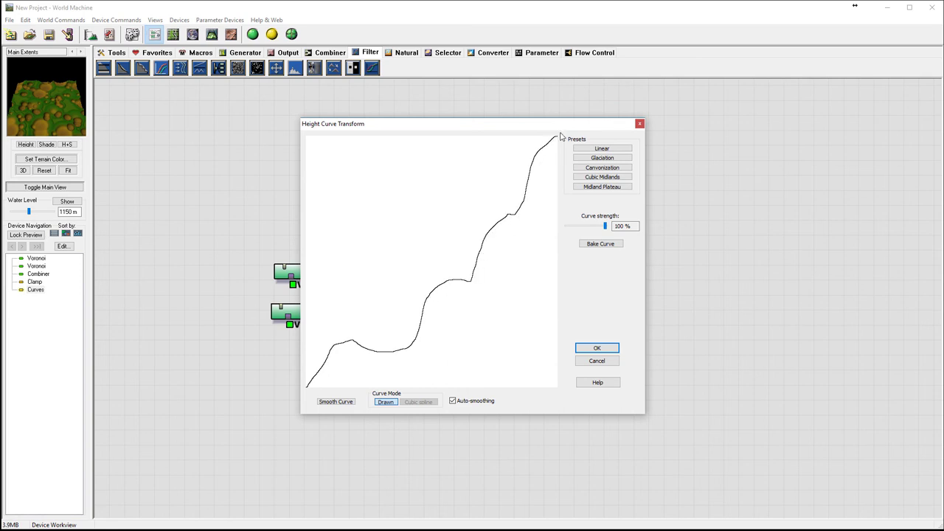
{"action": "left_click", "coordinate": [616, 347]}
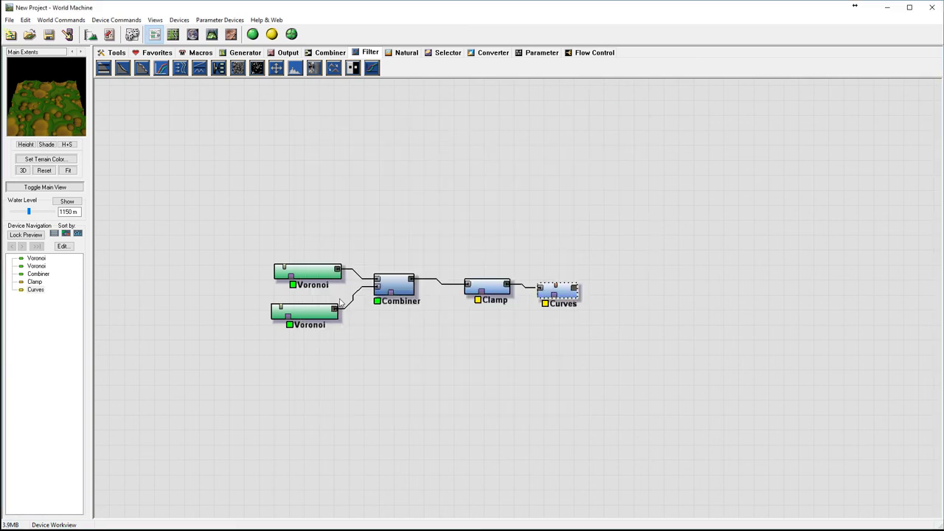
Step: Preview the terrain in 3D from a low side view, then redraw the Curves height curve as stepped terraces rising sharply to a plateau
{"action": "left_click", "coordinate": [211, 34]}
{"action": "left_click_drag", "start_coordinate": [625, 448], "coordinate": [375, 160]}
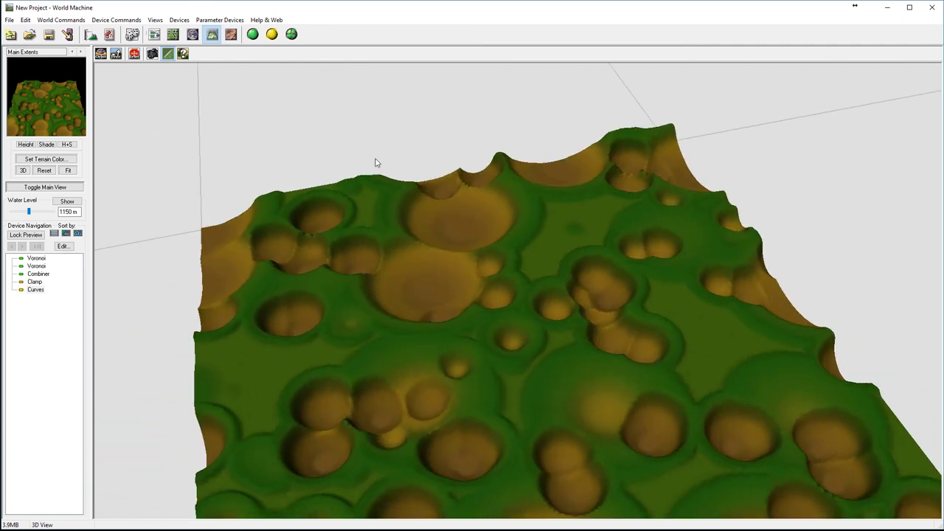
{"action": "double_click", "coordinate": [40, 290]}
{"action": "mouse_move", "coordinate": [493, 129]}
{"action": "left_mouse_down"}
{"action": "mouse_move", "coordinate": [610, 127]}
{"action": "mouse_move", "coordinate": [578, 123]}
{"action": "mouse_move", "coordinate": [806, 73]}
{"action": "mouse_move", "coordinate": [780, 71]}
{"action": "left_mouse_up"}
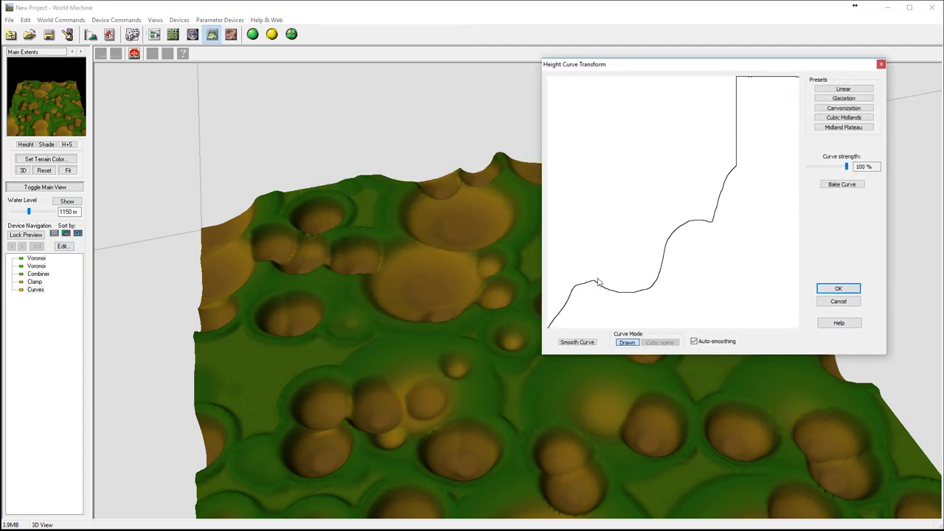
{"action": "mouse_move", "coordinate": [547, 334]}
{"action": "left_mouse_down"}
{"action": "mouse_move", "coordinate": [605, 269]}
{"action": "mouse_move", "coordinate": [622, 290]}
{"action": "mouse_move", "coordinate": [657, 288]}
{"action": "mouse_move", "coordinate": [687, 222]}
{"action": "mouse_move", "coordinate": [720, 227]}
{"action": "mouse_move", "coordinate": [729, 212]}
{"action": "mouse_move", "coordinate": [746, 132]}
{"action": "mouse_move", "coordinate": [769, 132]}
{"action": "mouse_move", "coordinate": [784, 100]}
{"action": "mouse_move", "coordinate": [811, 90]}
{"action": "left_mouse_up"}
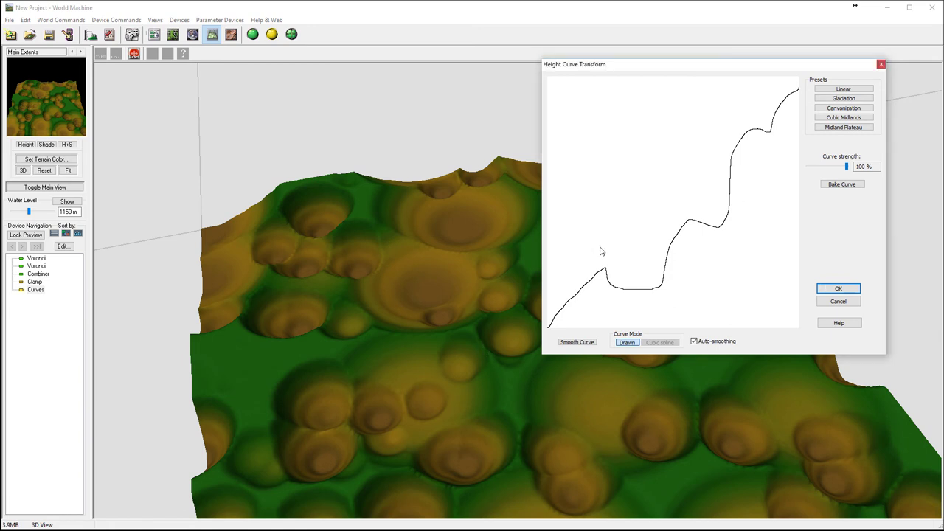
{"action": "mouse_move", "coordinate": [554, 332]}
{"action": "left_mouse_down"}
{"action": "mouse_move", "coordinate": [566, 293]}
{"action": "mouse_move", "coordinate": [607, 245]}
{"action": "mouse_move", "coordinate": [636, 278]}
{"action": "mouse_move", "coordinate": [656, 280]}
{"action": "mouse_move", "coordinate": [682, 245]}
{"action": "mouse_move", "coordinate": [746, 282]}
{"action": "mouse_move", "coordinate": [775, 212]}
{"action": "mouse_move", "coordinate": [813, 174]}
{"action": "left_mouse_up"}
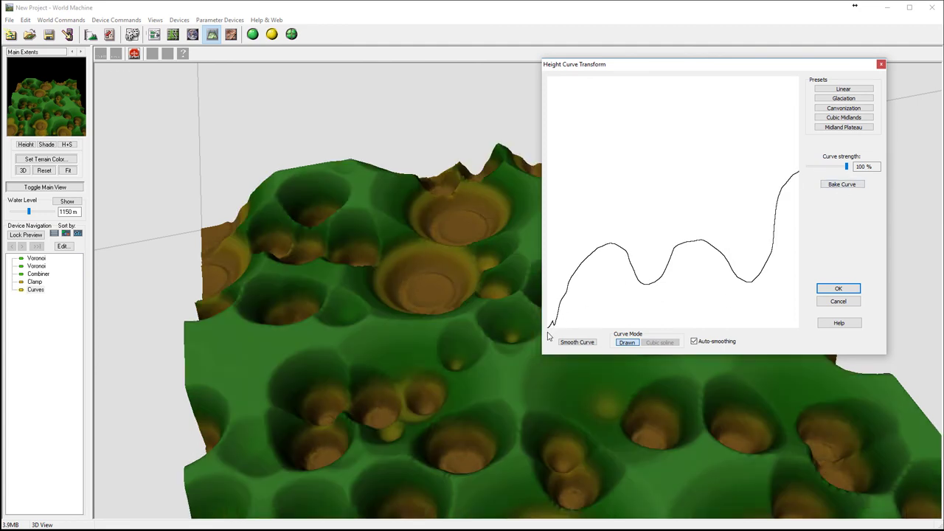
{"action": "mouse_move", "coordinate": [548, 336]}
{"action": "left_mouse_down"}
{"action": "mouse_move", "coordinate": [591, 264]}
{"action": "mouse_move", "coordinate": [618, 280]}
{"action": "mouse_move", "coordinate": [636, 272]}
{"action": "mouse_move", "coordinate": [665, 193]}
{"action": "mouse_move", "coordinate": [672, 188]}
{"action": "mouse_move", "coordinate": [685, 207]}
{"action": "mouse_move", "coordinate": [720, 207]}
{"action": "mouse_move", "coordinate": [746, 126]}
{"action": "mouse_move", "coordinate": [778, 132]}
{"action": "mouse_move", "coordinate": [813, 86]}
{"action": "mouse_move", "coordinate": [846, 78]}
{"action": "left_mouse_up"}
{"action": "mouse_move", "coordinate": [869, 47]}
{"action": "left_mouse_down"}
{"action": "mouse_move", "coordinate": [817, 73]}
{"action": "mouse_move", "coordinate": [854, 59]}
{"action": "left_mouse_up"}
{"action": "mouse_move", "coordinate": [817, 112]}
{"action": "left_mouse_down"}
{"action": "mouse_move", "coordinate": [796, 97]}
{"action": "mouse_move", "coordinate": [816, 92]}
{"action": "mouse_move", "coordinate": [781, 83]}
{"action": "mouse_move", "coordinate": [804, 81]}
{"action": "left_mouse_up"}
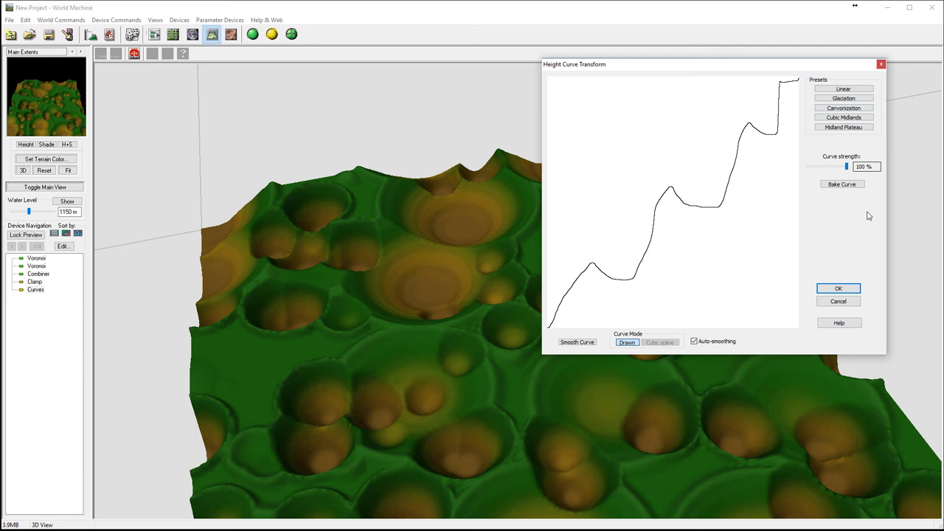
Step: Confirm the redrawn height curve and inspect the terrain in 3D from low side angles
{"action": "left_click", "coordinate": [838, 288]}
{"action": "scroll", "coordinate": [510, 362], "scroll_direction": "up", "scroll_amount": 5}
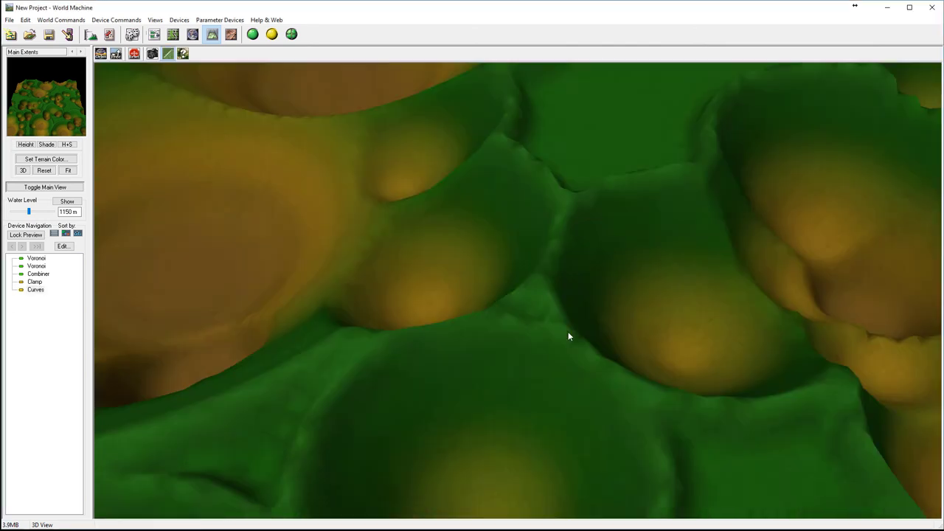
{"action": "scroll", "coordinate": [568, 332], "scroll_direction": "down", "scroll_amount": 8}
{"action": "left_click_drag", "start_coordinate": [568, 339], "coordinate": [678, 359]}
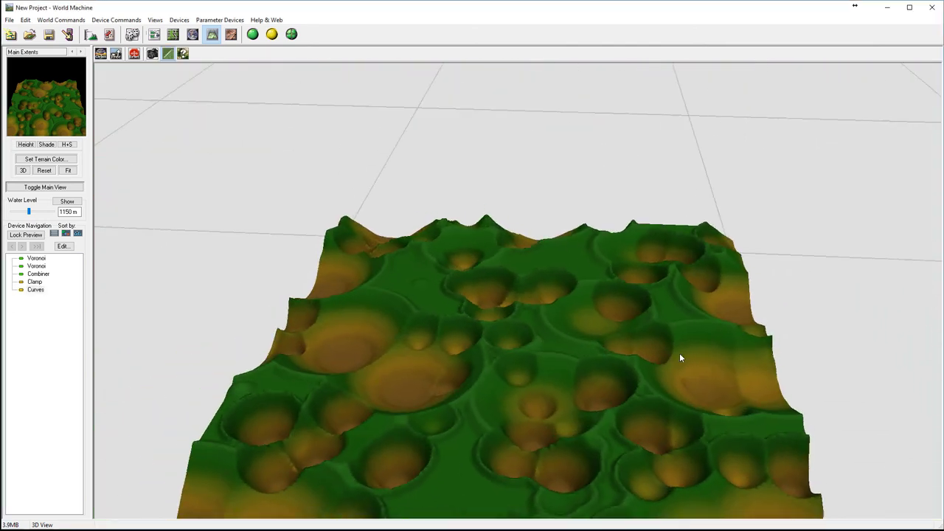
{"action": "scroll", "coordinate": [342, 360], "scroll_direction": "up", "scroll_amount": 3}
{"action": "left_click_drag", "start_coordinate": [563, 342], "coordinate": [504, 393]}
{"action": "scroll", "coordinate": [413, 389], "scroll_direction": "up", "scroll_amount": 3}
{"action": "left_click_drag", "start_coordinate": [413, 389], "coordinate": [362, 354]}
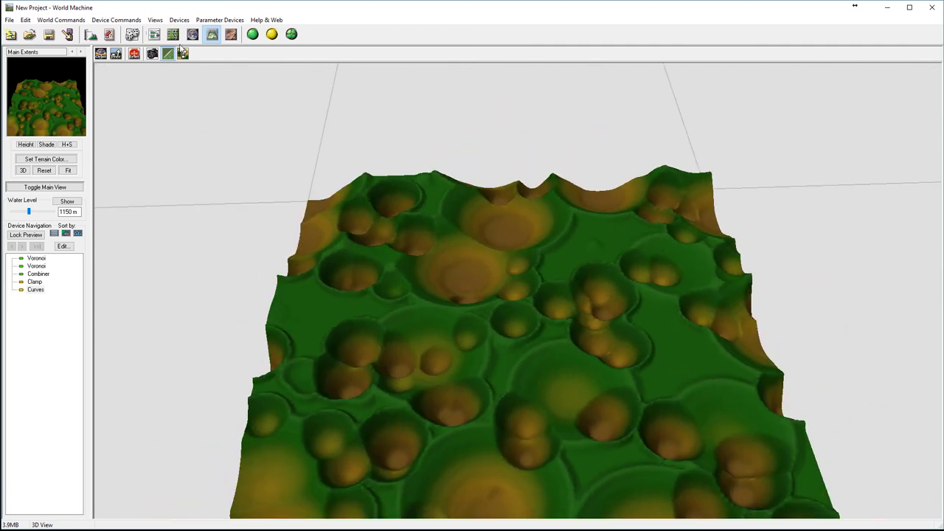
Step: Redraw the curve's lower-left up to a new peak, smooth and apply it, then return to the graph
{"action": "double_click", "coordinate": [39, 289]}
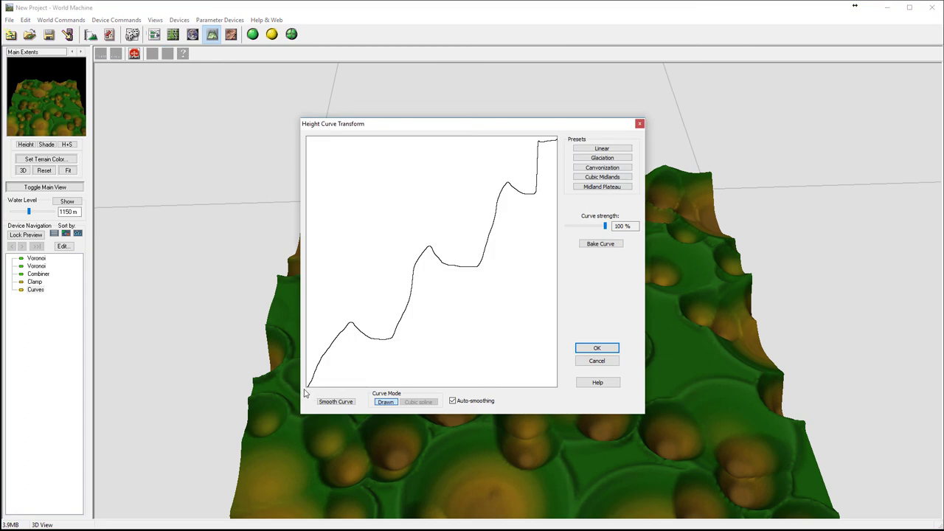
{"action": "mouse_move", "coordinate": [305, 390]}
{"action": "left_mouse_down"}
{"action": "mouse_move", "coordinate": [352, 324]}
{"action": "mouse_move", "coordinate": [395, 337]}
{"action": "mouse_move", "coordinate": [413, 276]}
{"action": "mouse_move", "coordinate": [438, 267]}
{"action": "mouse_move", "coordinate": [460, 288]}
{"action": "mouse_move", "coordinate": [481, 289]}
{"action": "mouse_move", "coordinate": [488, 235]}
{"action": "mouse_move", "coordinate": [513, 219]}
{"action": "mouse_move", "coordinate": [539, 220]}
{"action": "mouse_move", "coordinate": [559, 166]}
{"action": "left_mouse_up"}
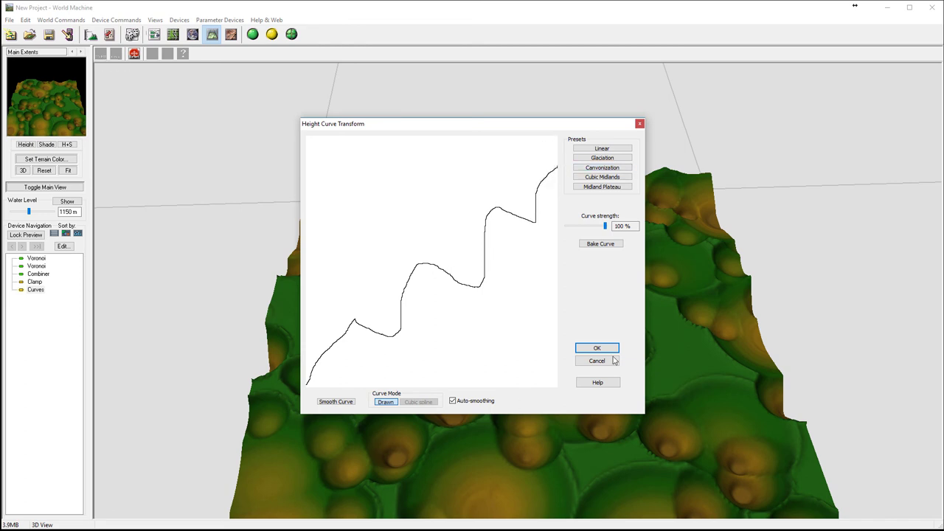
{"action": "left_click", "coordinate": [334, 402]}
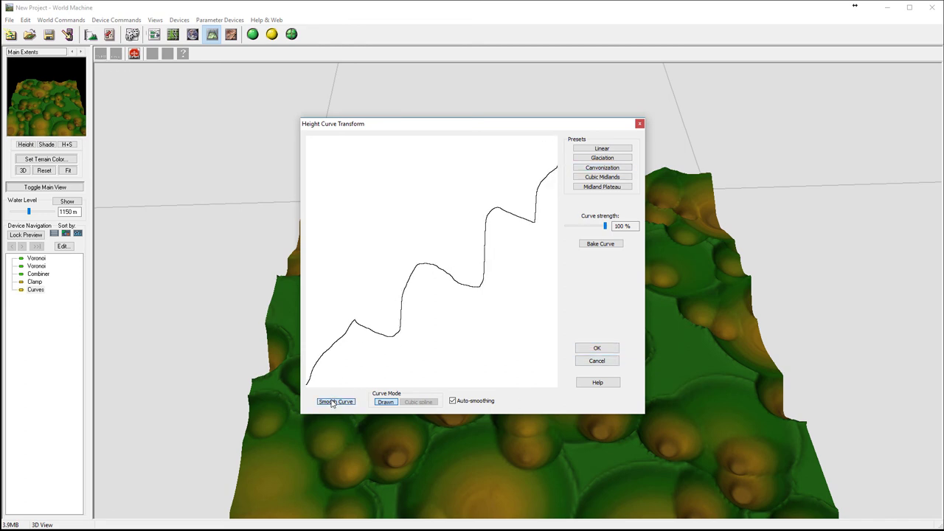
{"action": "left_click", "coordinate": [597, 348]}
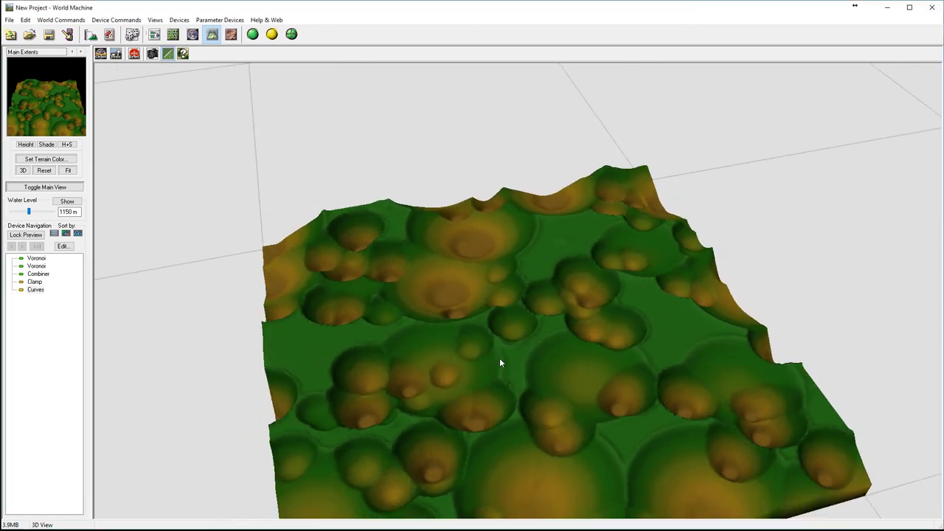
{"action": "left_click_drag", "start_coordinate": [499, 358], "coordinate": [383, 339]}
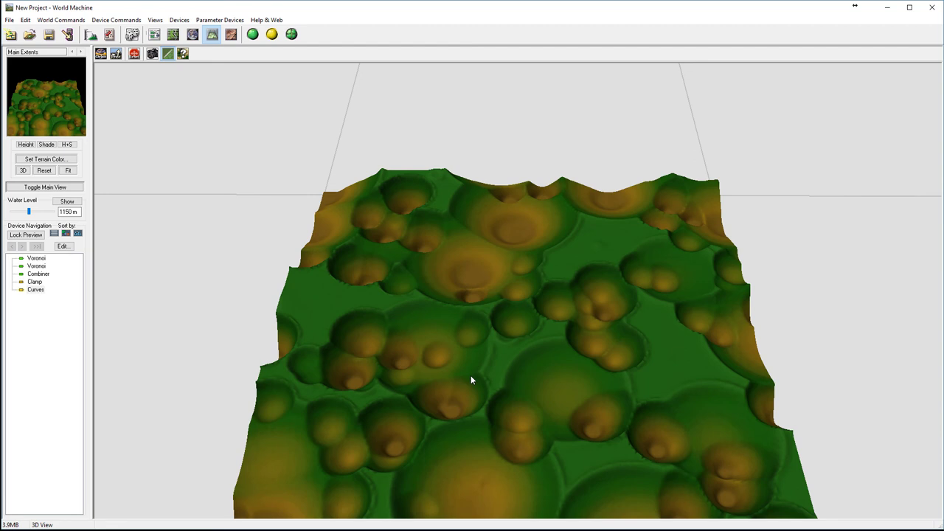
{"action": "mouse_move", "coordinate": [470, 380]}
{"action": "left_mouse_down"}
{"action": "mouse_move", "coordinate": [468, 396]}
{"action": "mouse_move", "coordinate": [455, 333]}
{"action": "mouse_move", "coordinate": [480, 364]}
{"action": "left_mouse_up"}
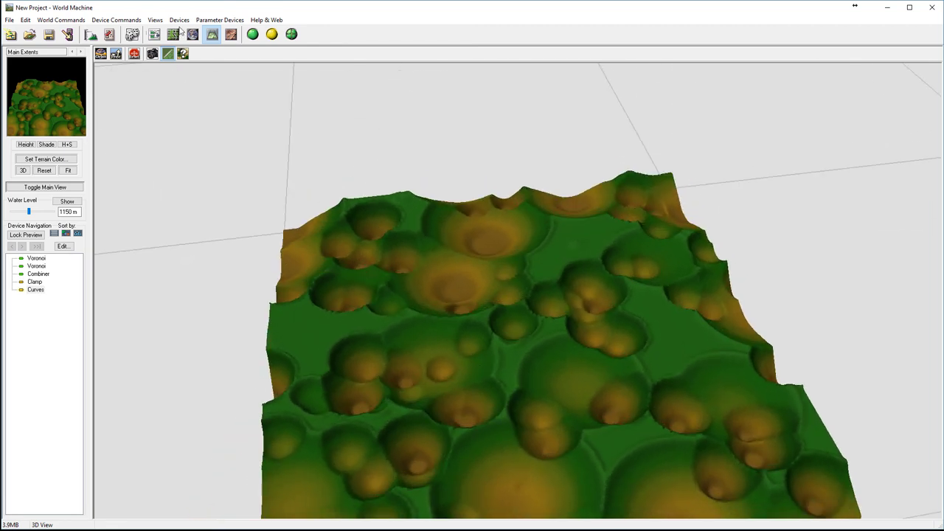
{"action": "left_click", "coordinate": [154, 34]}
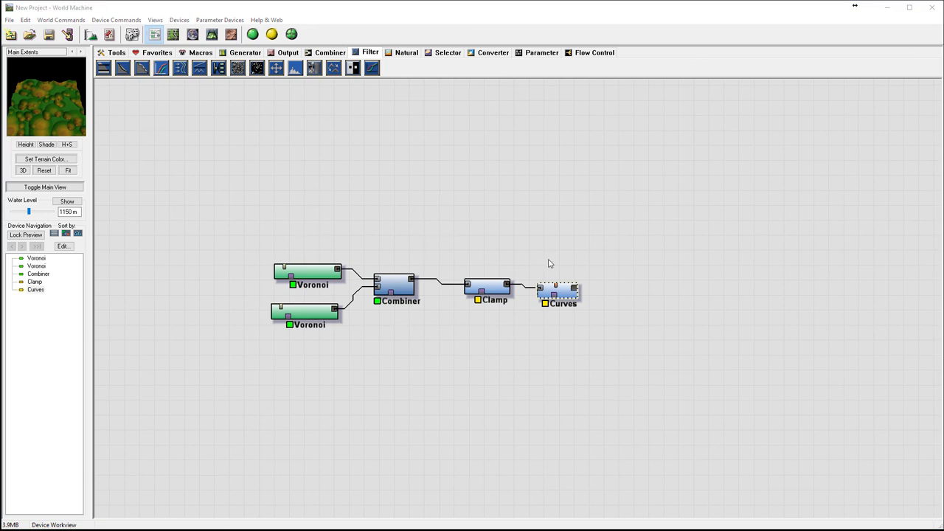
Step: Place an Advanced Perlin generator to the right of the Curves device
{"action": "left_click", "coordinate": [240, 55]}
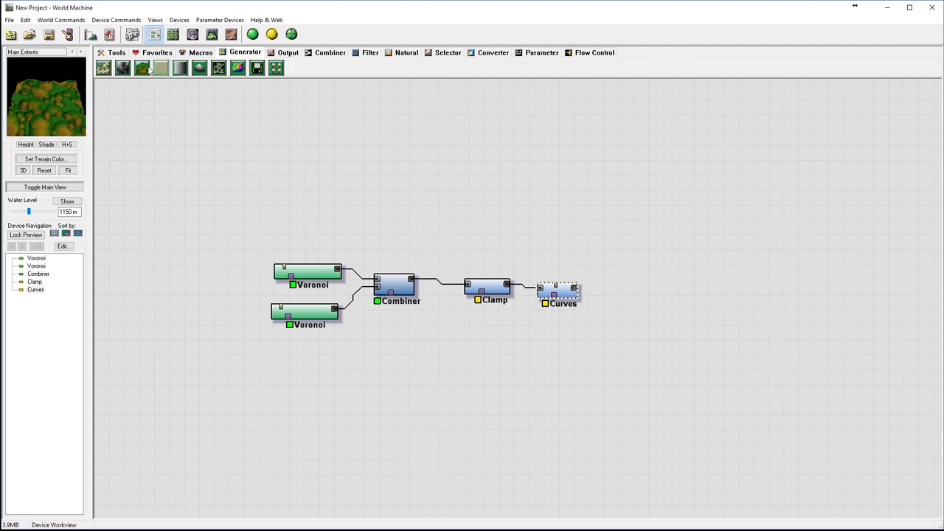
{"action": "left_click", "coordinate": [144, 70]}
{"action": "left_click", "coordinate": [667, 292]}
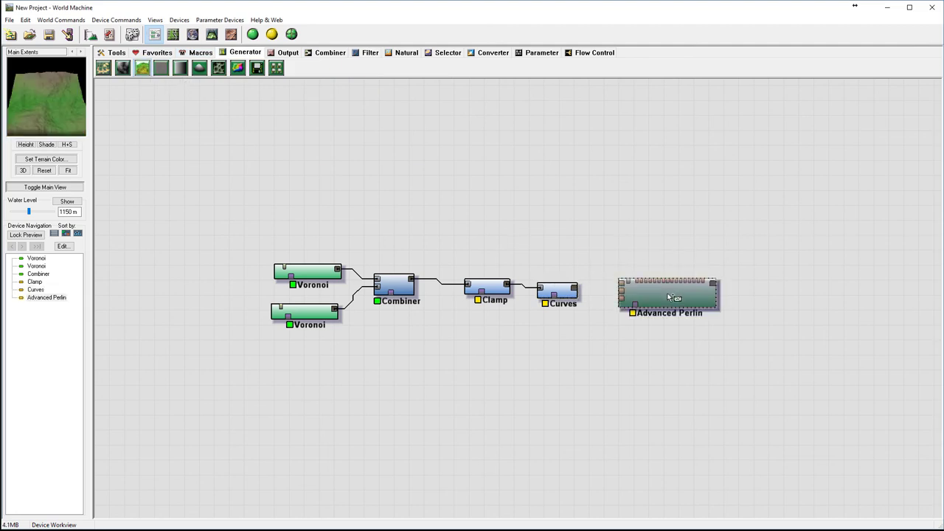
{"action": "right_click", "coordinate": [794, 206]}
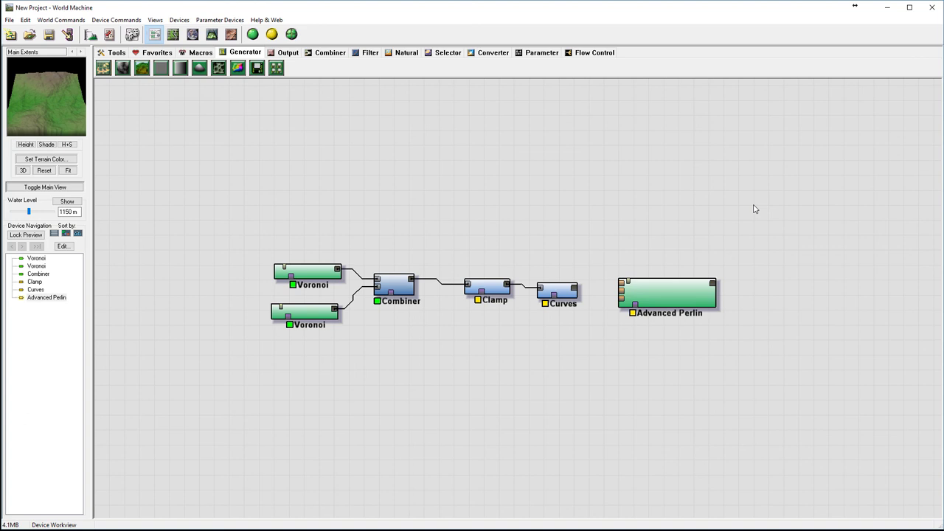
Step: Leave Advanced Perlin's settings unchanged and wire the Curves output into its mask input
{"action": "double_click", "coordinate": [691, 291]}
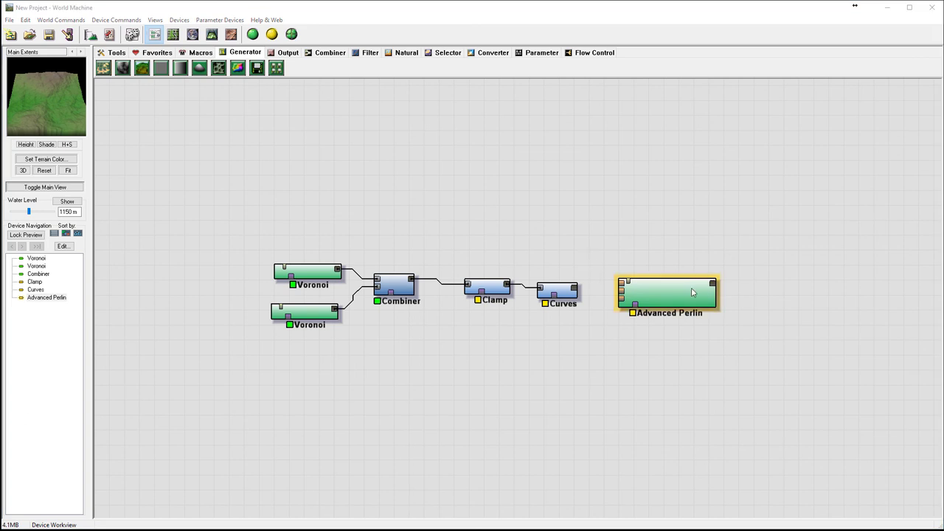
{"action": "left_click_drag", "start_coordinate": [483, 160], "coordinate": [479, 40]}
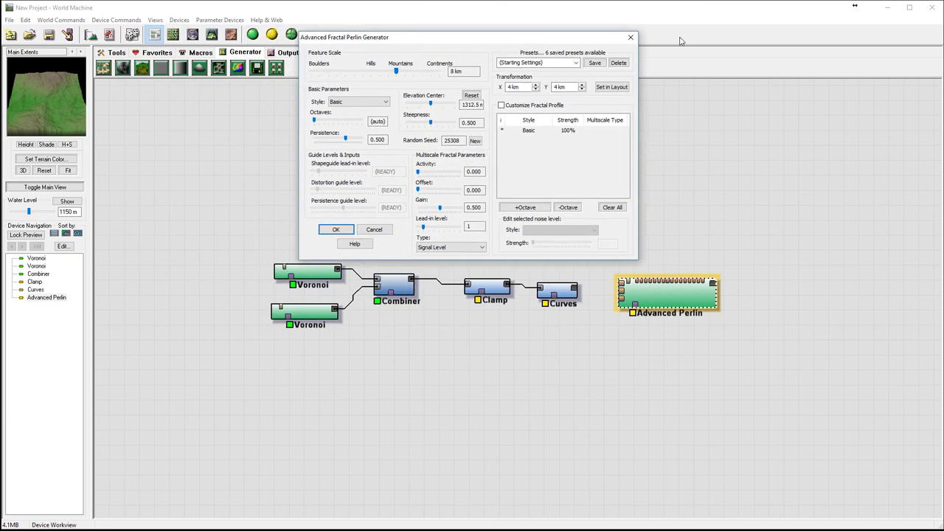
{"action": "left_click", "coordinate": [630, 37]}
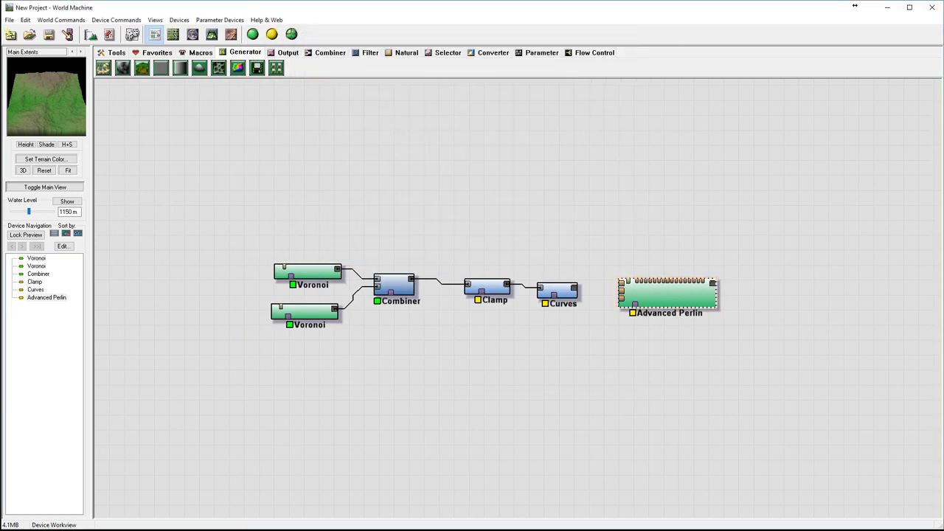
{"action": "left_click", "coordinate": [557, 290]}
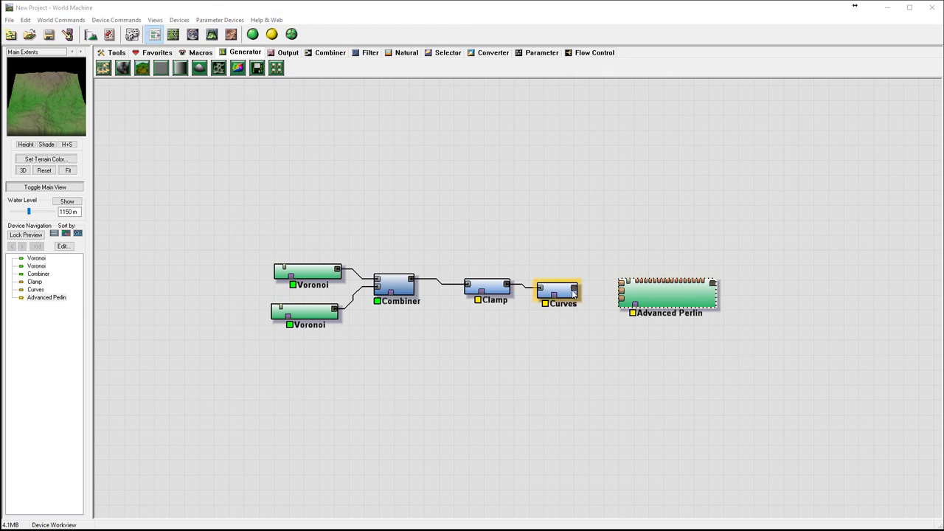
{"action": "left_click_drag", "start_coordinate": [577, 287], "coordinate": [665, 291]}
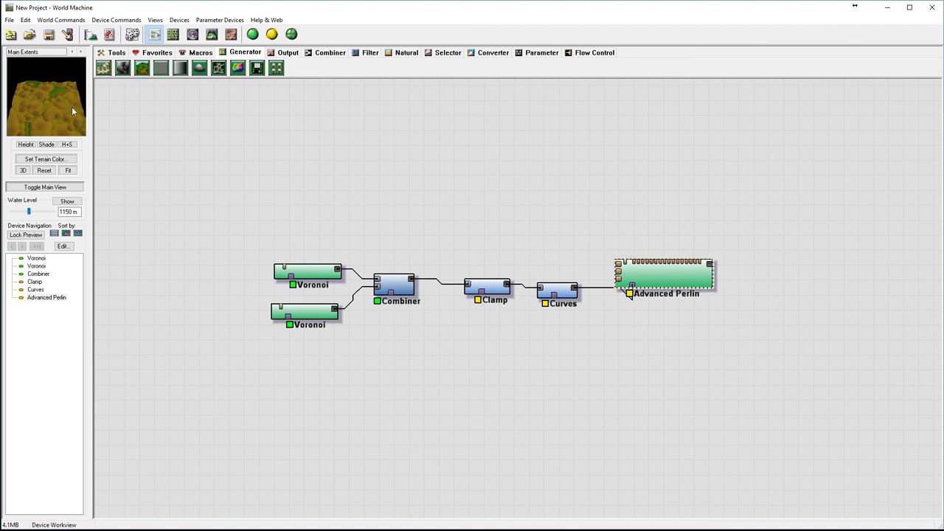
Step: Give Advanced Perlin feature scale 1.18921 km, Ridged style, persistence 0.641, steepness 0.063 and elevation center 984.375
{"action": "double_click", "coordinate": [664, 271]}
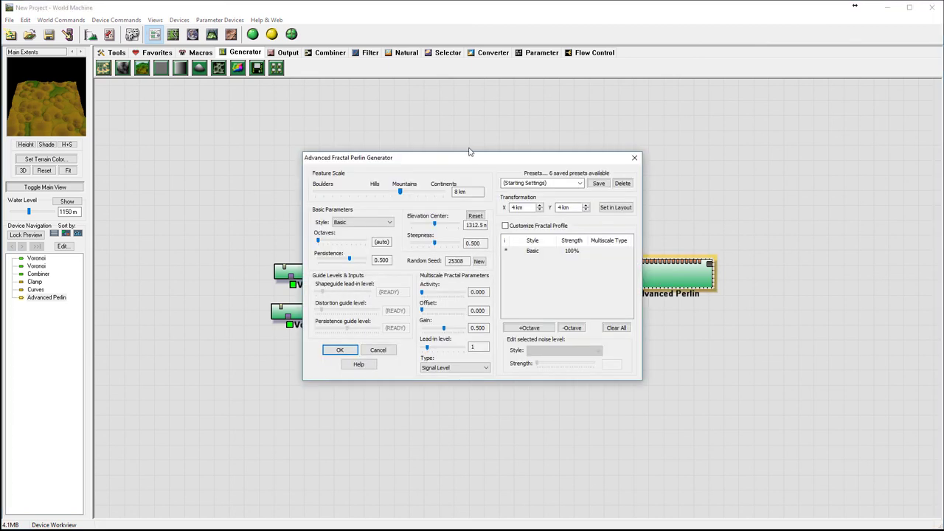
{"action": "left_click_drag", "start_coordinate": [474, 160], "coordinate": [518, 87]}
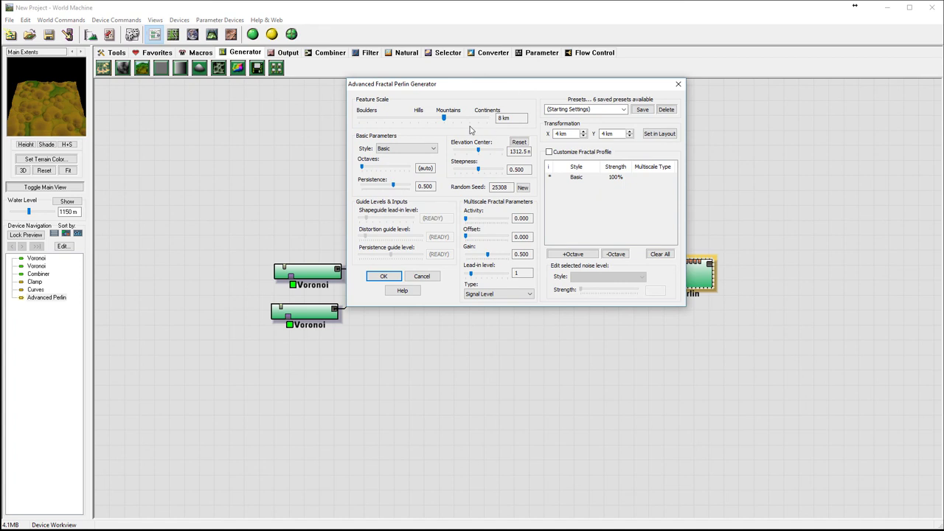
{"action": "left_click_drag", "start_coordinate": [444, 116], "coordinate": [420, 121]}
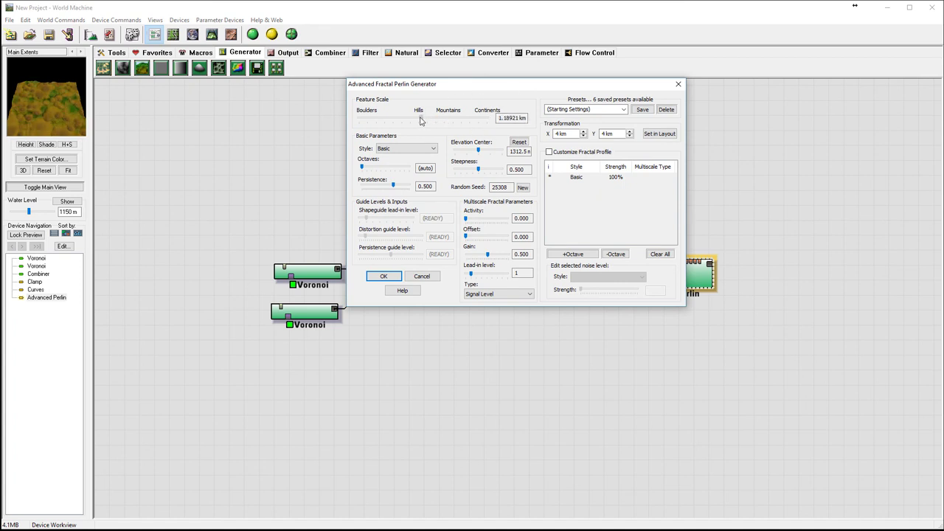
{"action": "left_click", "coordinate": [435, 151]}
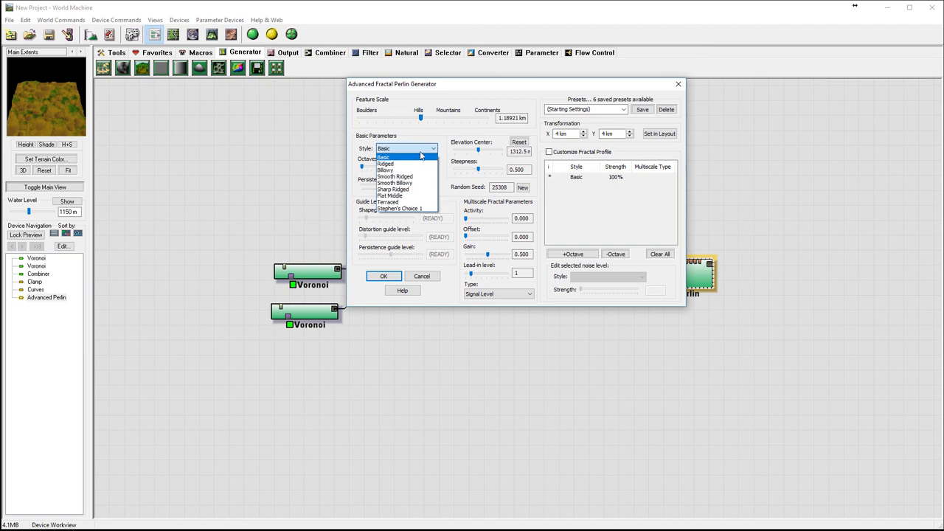
{"action": "left_click", "coordinate": [418, 165]}
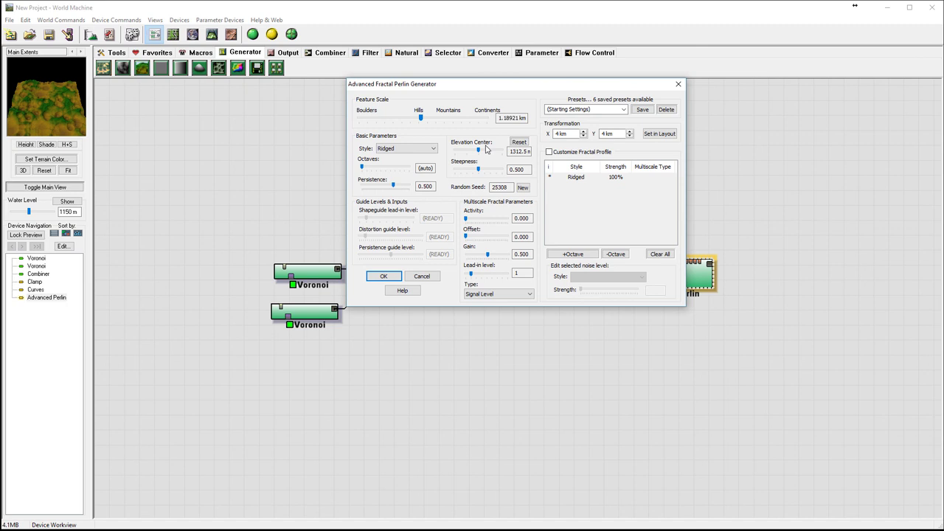
{"action": "left_click_drag", "start_coordinate": [393, 190], "coordinate": [400, 190]}
{"action": "mouse_move", "coordinate": [475, 172]}
{"action": "left_mouse_down"}
{"action": "mouse_move", "coordinate": [456, 172]}
{"action": "mouse_move", "coordinate": [466, 172]}
{"action": "left_mouse_up"}
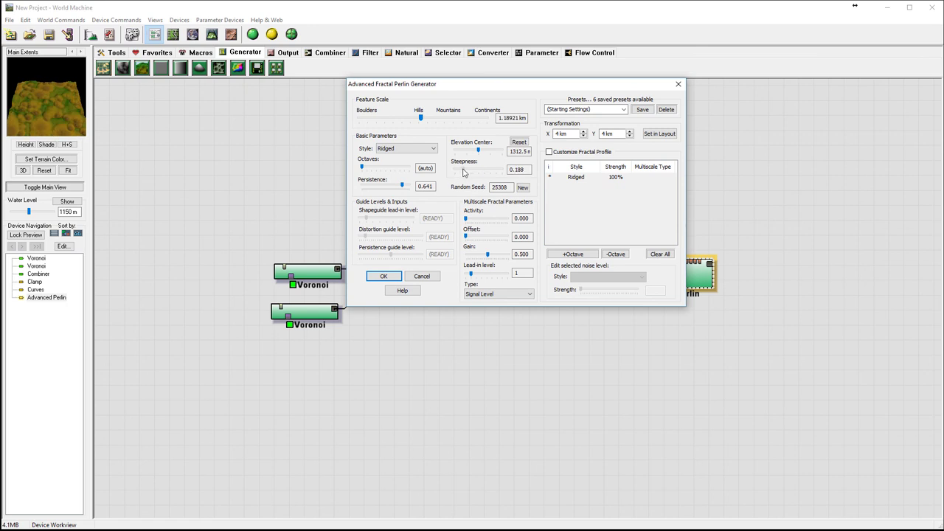
{"action": "left_click_drag", "start_coordinate": [463, 173], "coordinate": [458, 172]}
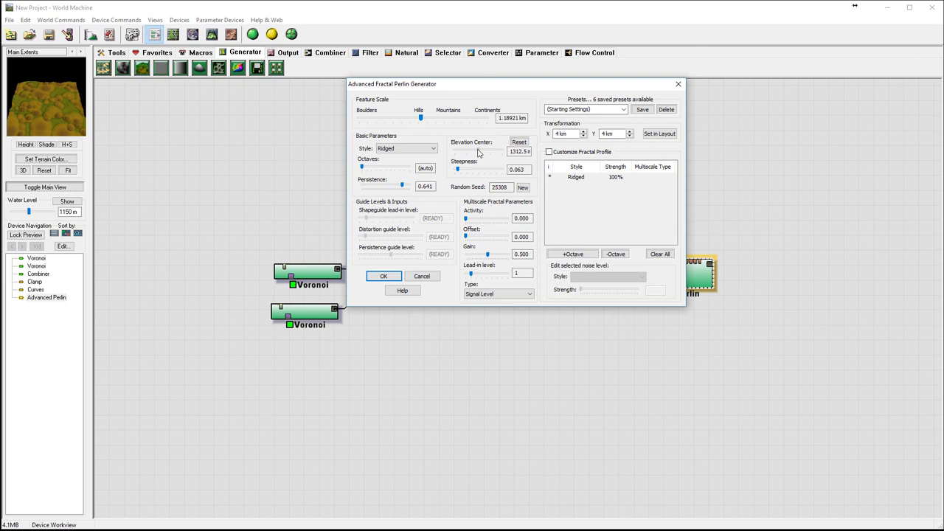
{"action": "left_click_drag", "start_coordinate": [477, 152], "coordinate": [473, 152]}
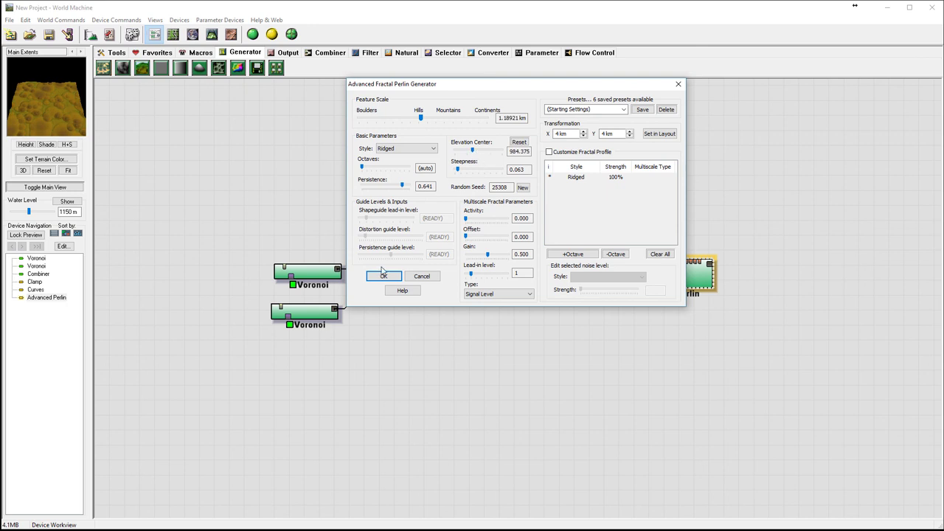
{"action": "left_click", "coordinate": [383, 275]}
Step: Build the full device network and orbit the resulting terrain in 3D from several angles
{"action": "left_click", "coordinate": [211, 34]}
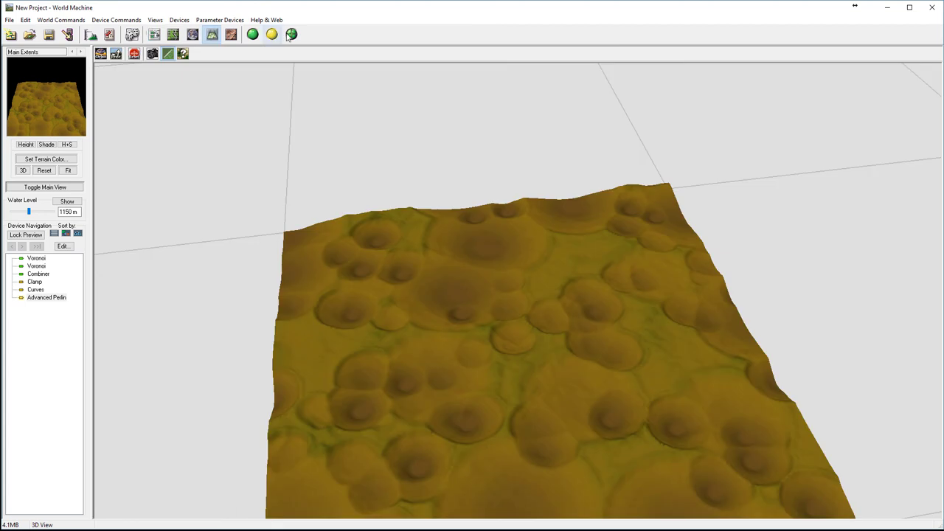
{"action": "left_click", "coordinate": [292, 34]}
{"action": "left_click_drag", "start_coordinate": [486, 252], "coordinate": [503, 270]}
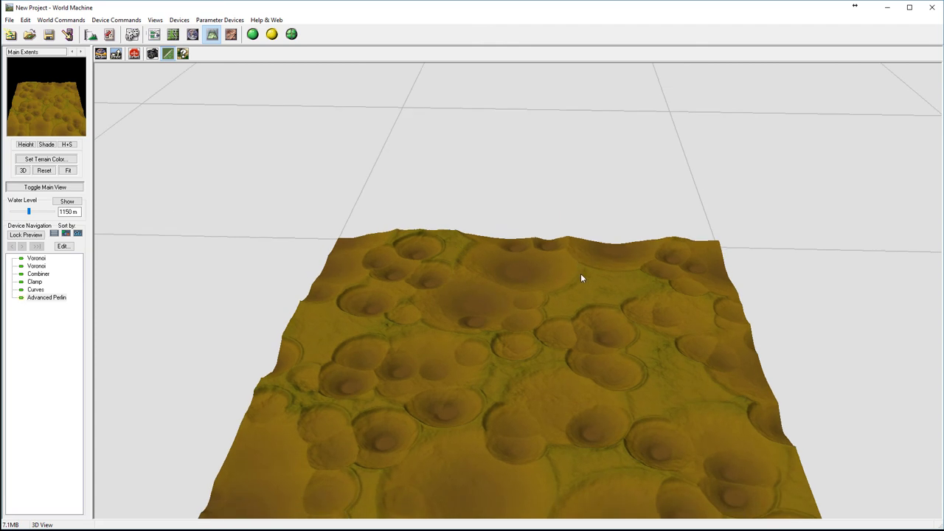
{"action": "left_click_drag", "start_coordinate": [505, 310], "coordinate": [415, 298]}
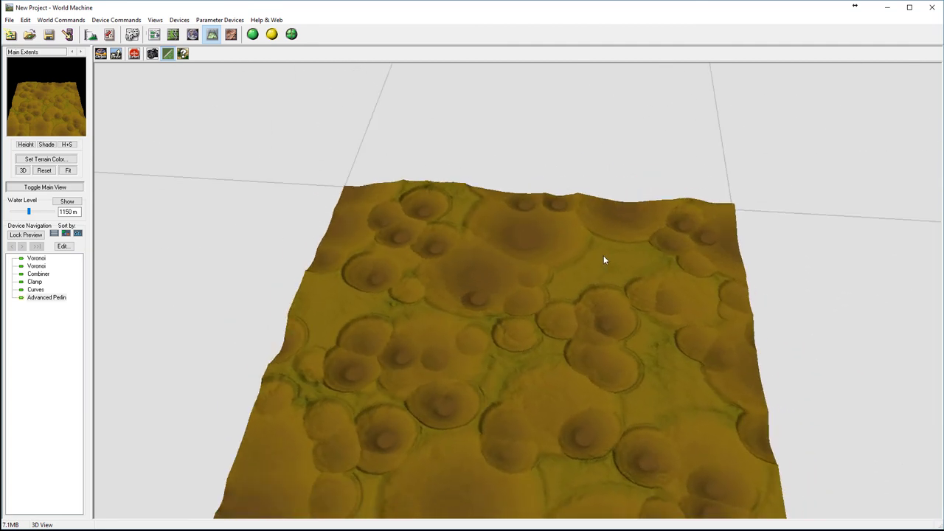
{"action": "left_click_drag", "start_coordinate": [531, 279], "coordinate": [513, 251]}
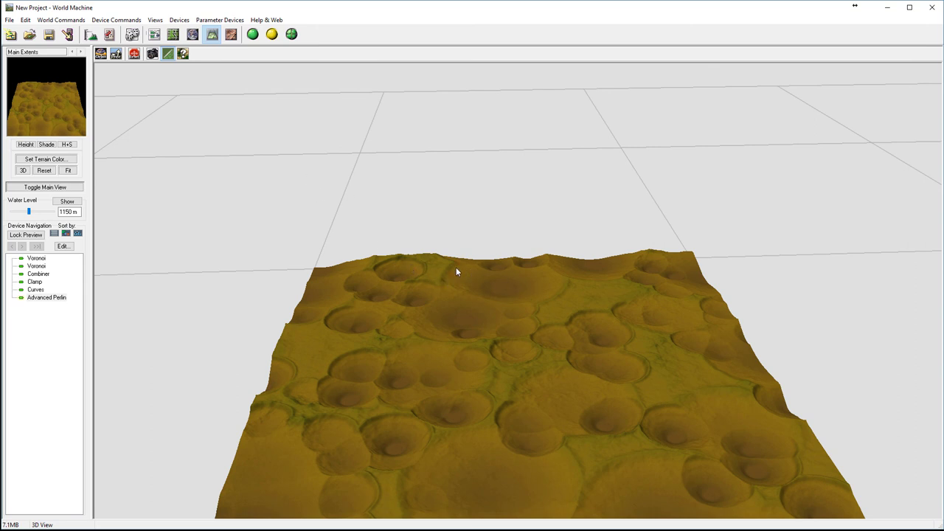
{"action": "left_click_drag", "start_coordinate": [455, 269], "coordinate": [483, 298]}
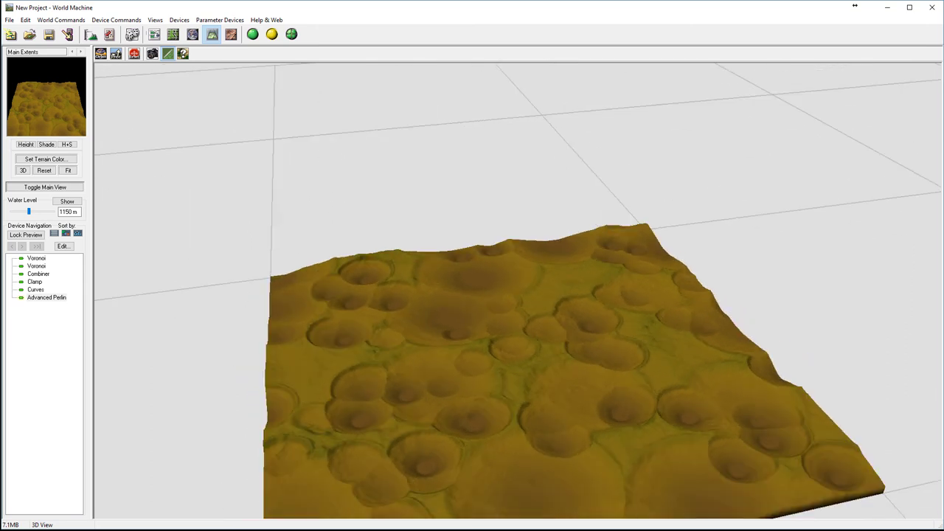
Step: Switch between the node graph and 3D preview, ending on the device graph
{"action": "left_click", "coordinate": [155, 34]}
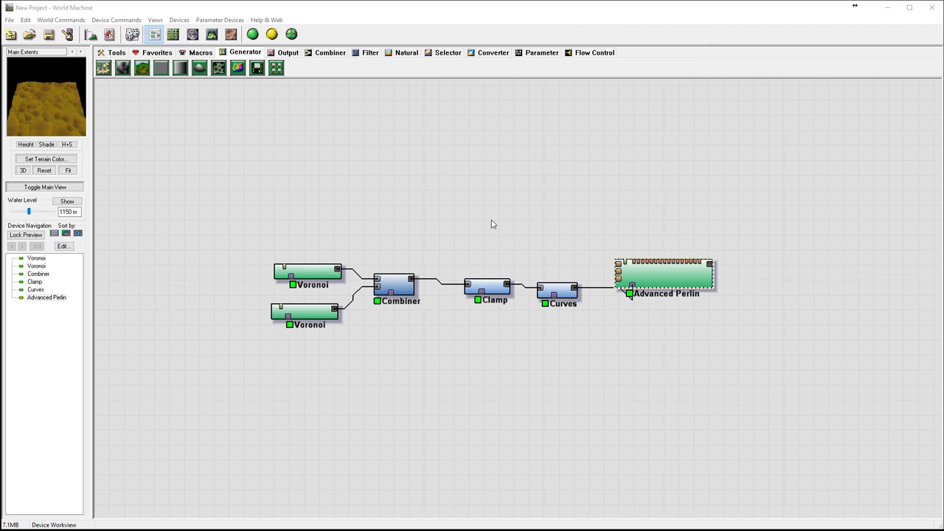
{"action": "left_click", "coordinate": [210, 34]}
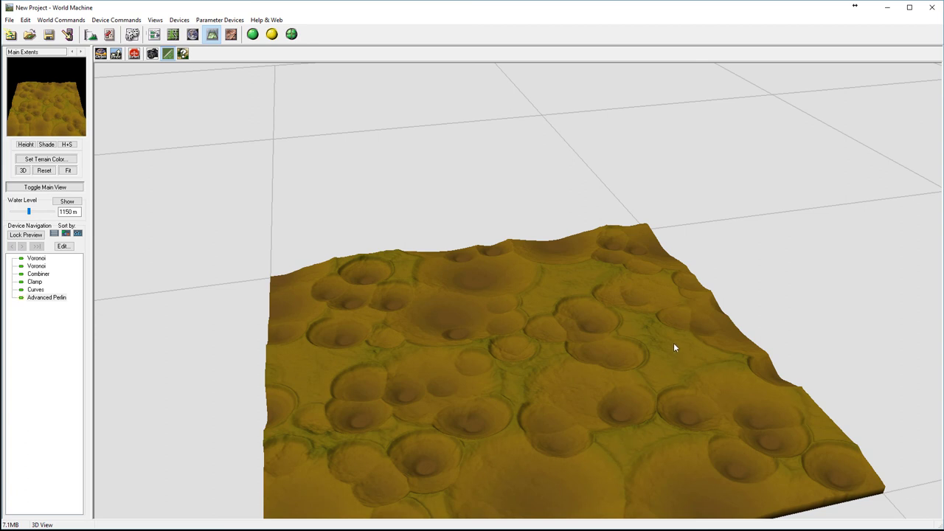
{"action": "left_click", "coordinate": [154, 34]}
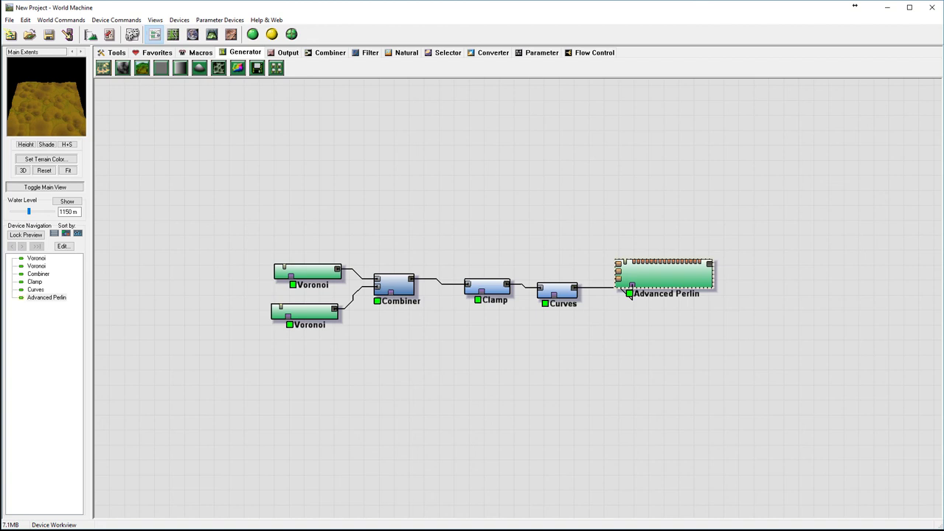